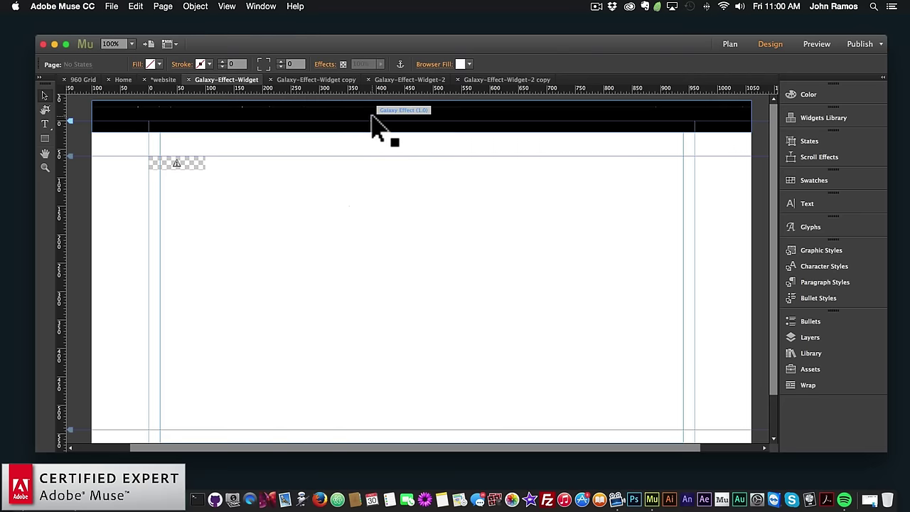
Preview the Galaxy-Effect-Widget page in Chrome to see its starfield, then return to Muse
{"action": "left_click", "coordinate": [110, 7]}
{"action": "left_click", "coordinate": [141, 186]}
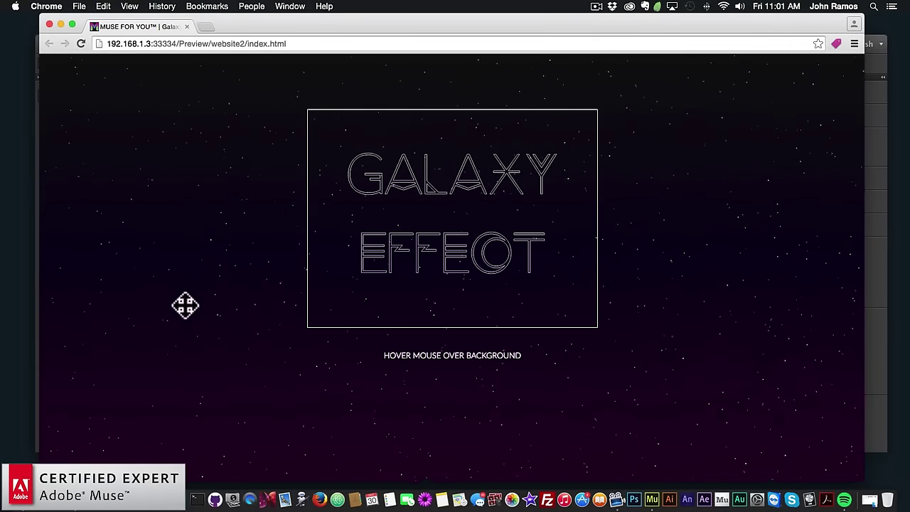
{"action": "left_click", "coordinate": [651, 499]}
Preview the Galaxy-Effect-Widget copy page in a second Chrome tab and compare it with the original
{"action": "left_click", "coordinate": [302, 77]}
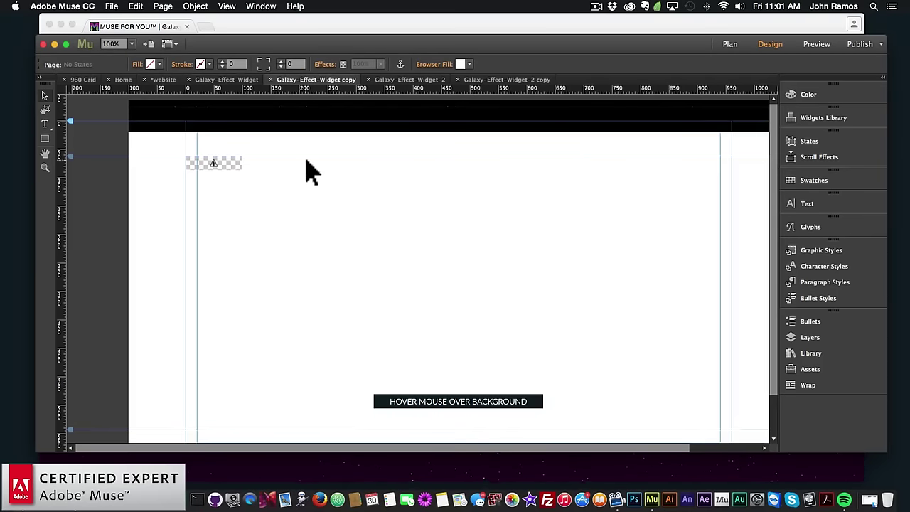
{"action": "left_click", "coordinate": [110, 6]}
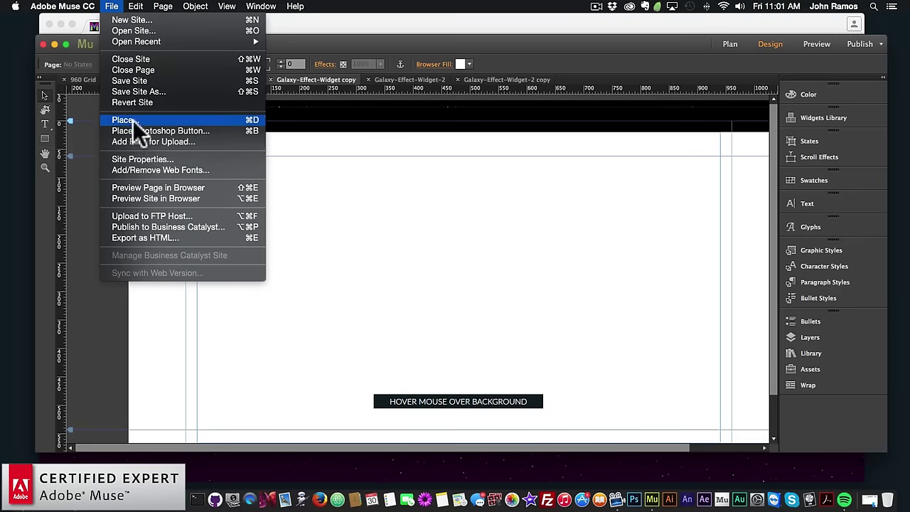
{"action": "left_click", "coordinate": [132, 187]}
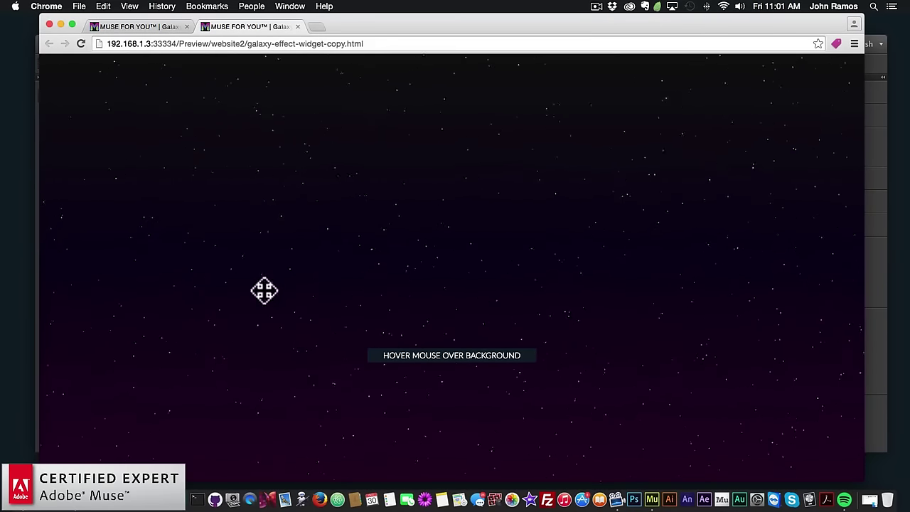
{"action": "left_click", "coordinate": [128, 25]}
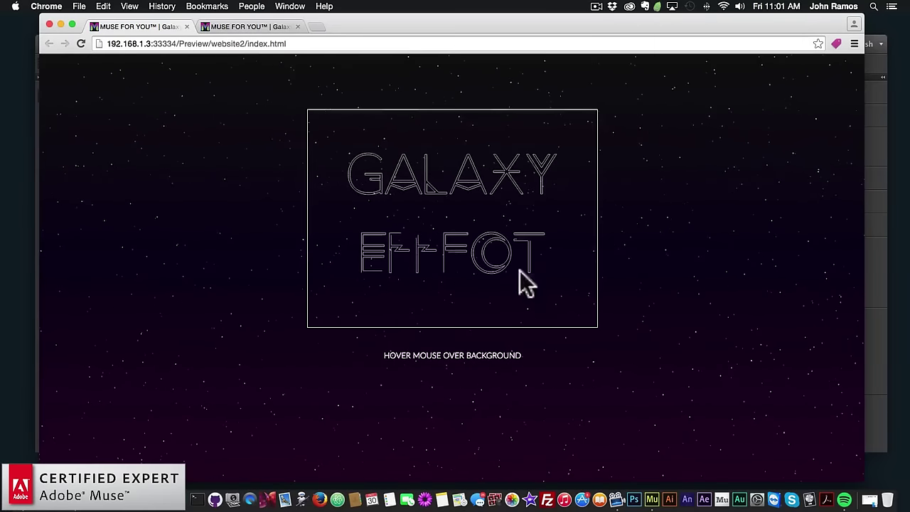
{"action": "left_click", "coordinate": [242, 28]}
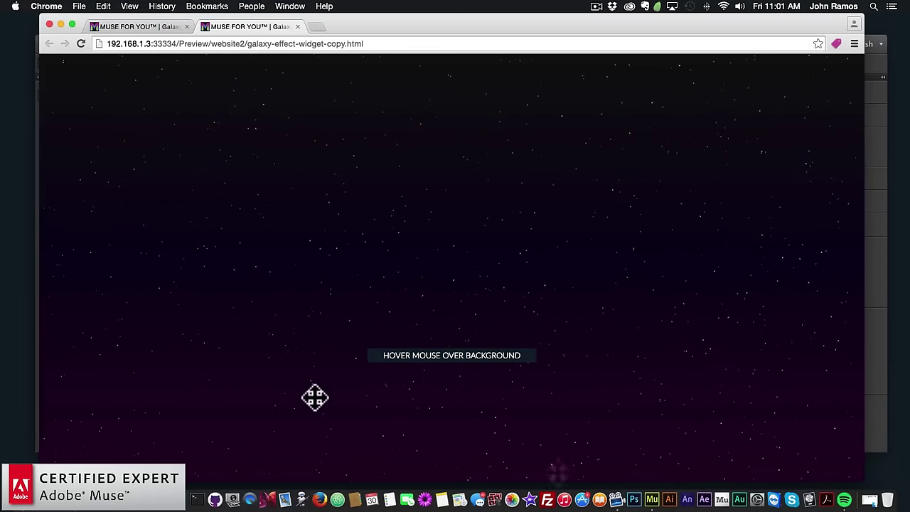
{"action": "left_click", "coordinate": [654, 496]}
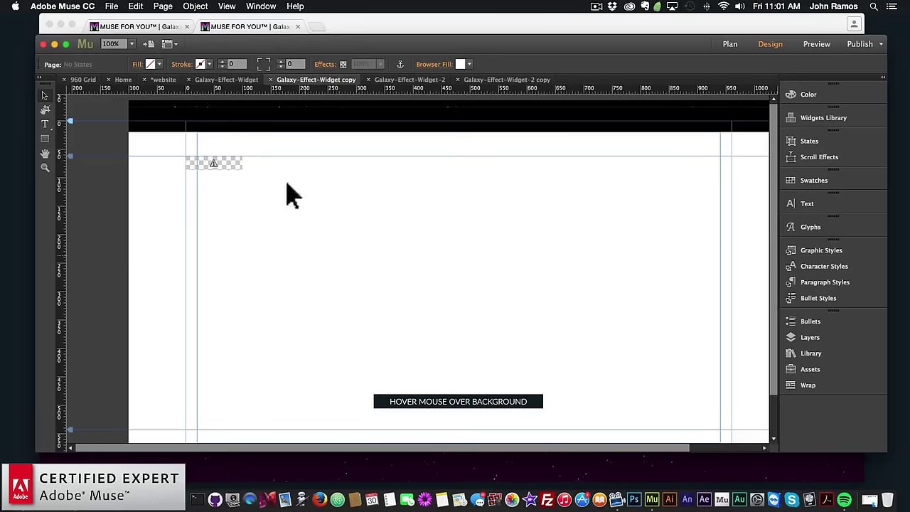
Preview the white Galaxy-Effect-Widget-2 page and then its copy page in Chrome
{"action": "left_click", "coordinate": [410, 79]}
{"action": "left_click", "coordinate": [112, 6]}
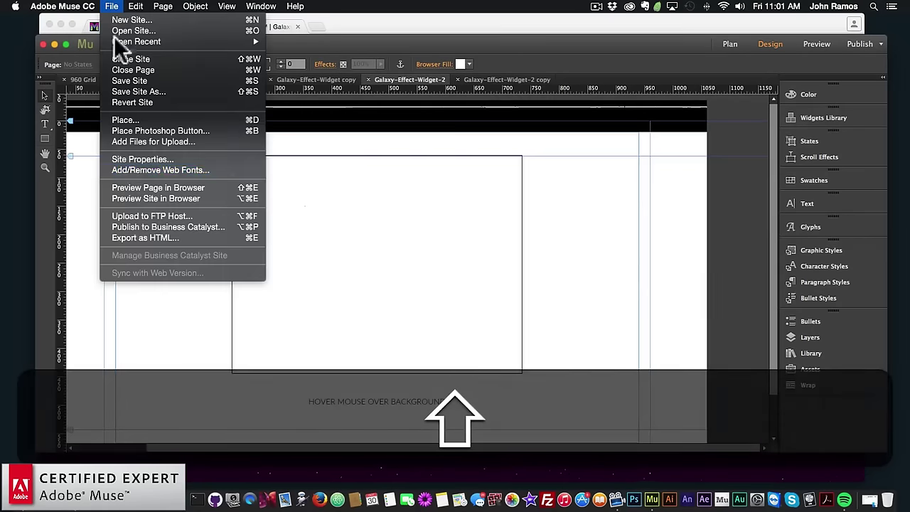
{"action": "left_click", "coordinate": [134, 187]}
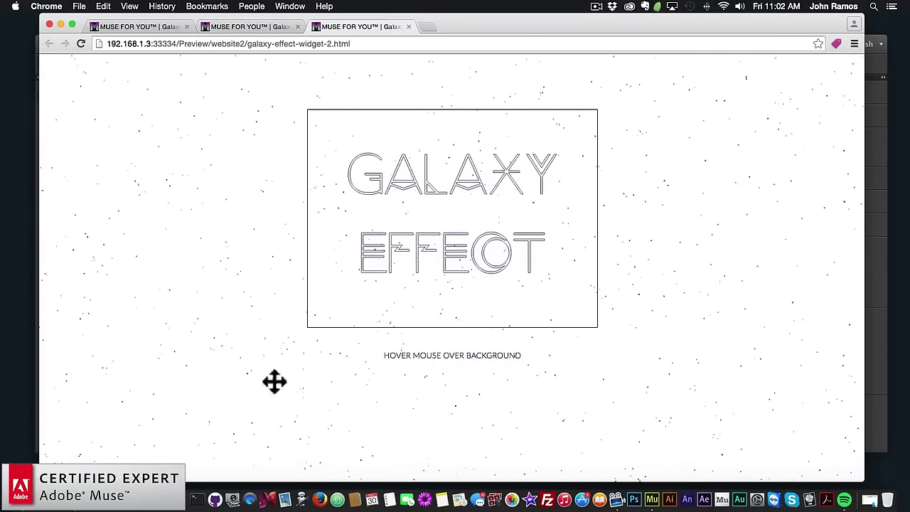
{"action": "key", "text": "super+alt+e"}
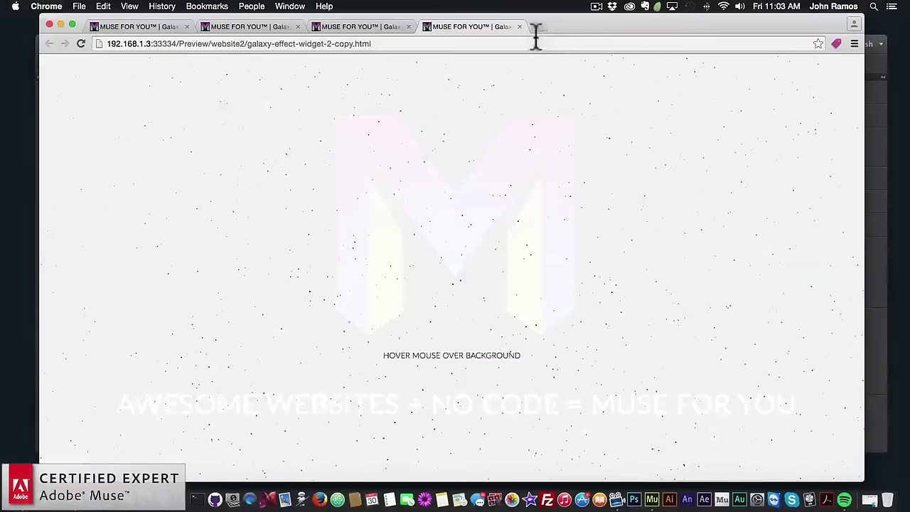
Go to museforyoushop.com in a new tab and enter the online shop
{"action": "left_click", "coordinate": [532, 26]}
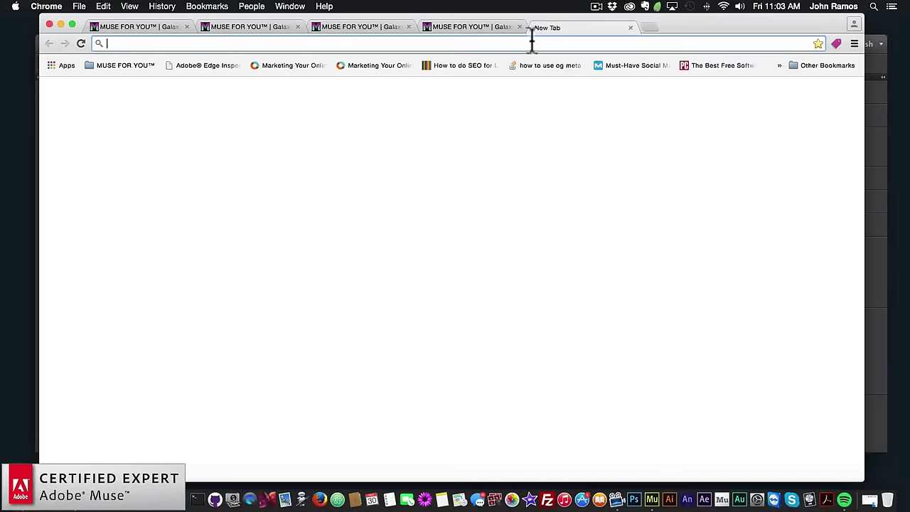
{"action": "type", "text": "museforyoushop.c"}
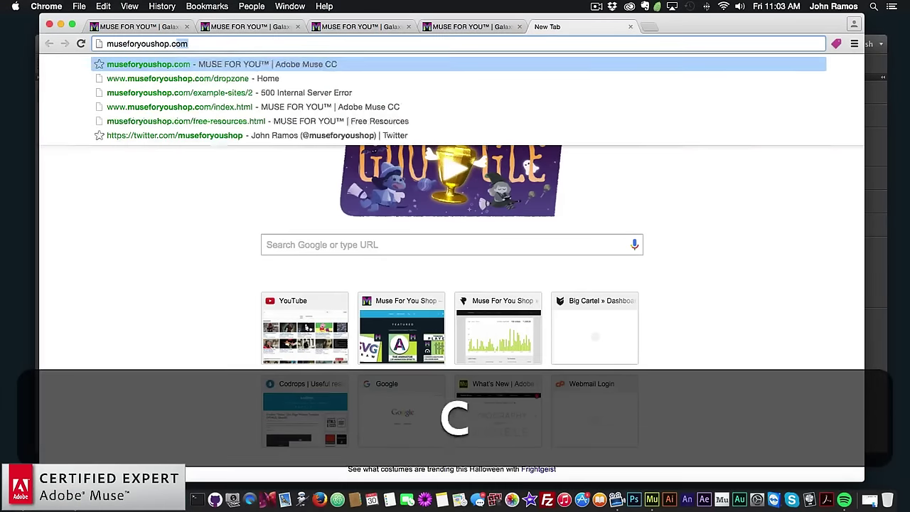
{"action": "key", "text": "Return"}
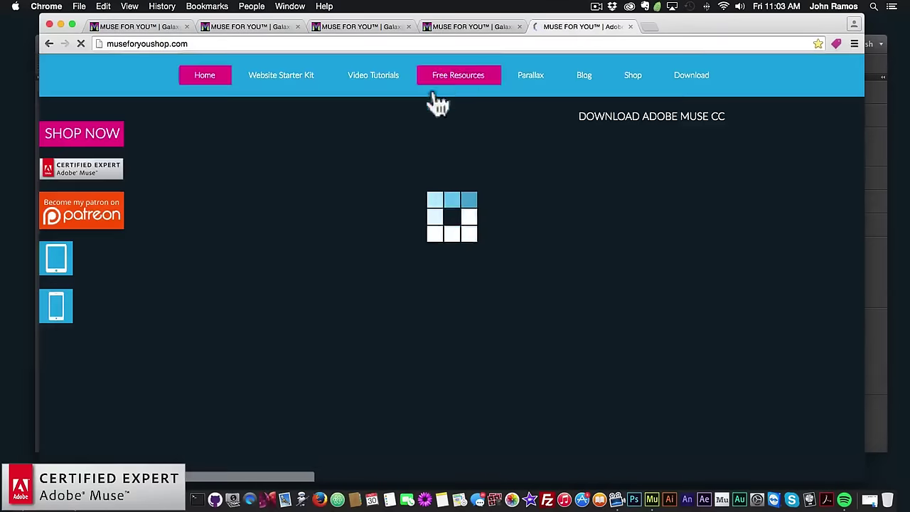
{"action": "left_click", "coordinate": [105, 140]}
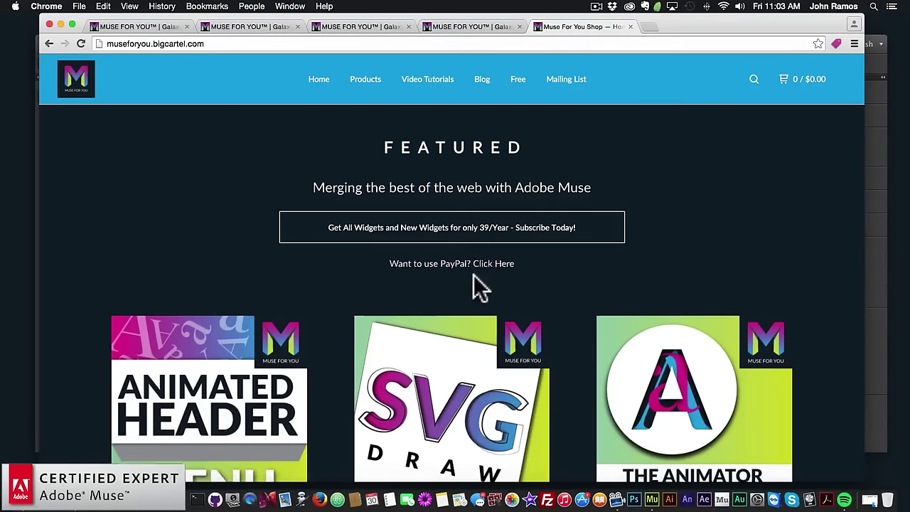
Open the $5.00 Galaxy Effect Widget product page and view the all-widgets yearly subscription offer
{"action": "scroll", "coordinate": [479, 284], "scroll_direction": "down", "scroll_amount": 3}
{"action": "scroll", "coordinate": [479, 284], "scroll_direction": "down", "scroll_amount": 8}
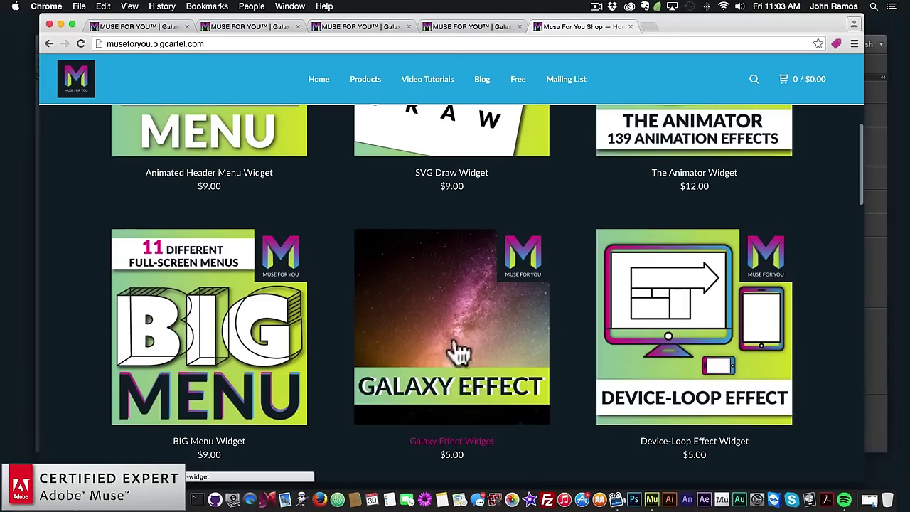
{"action": "left_click", "coordinate": [455, 340]}
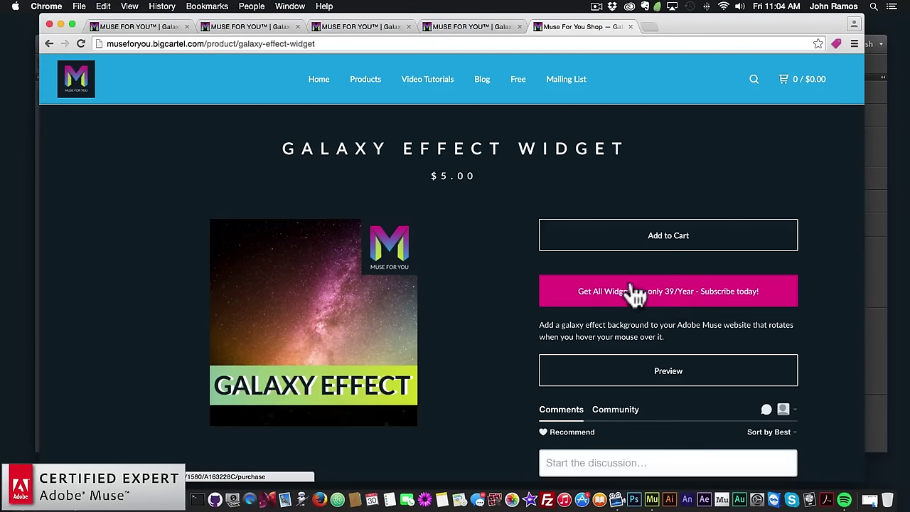
{"action": "left_click", "coordinate": [675, 302]}
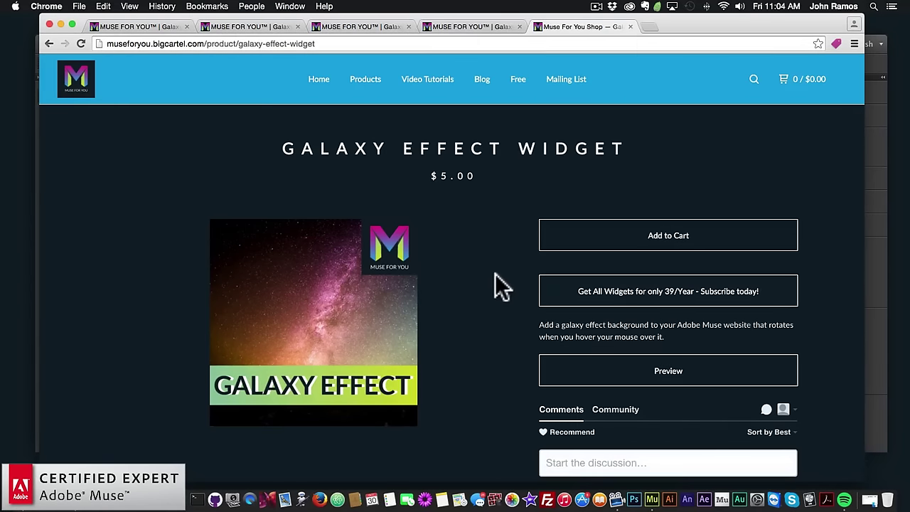
{"action": "left_click", "coordinate": [60, 24]}
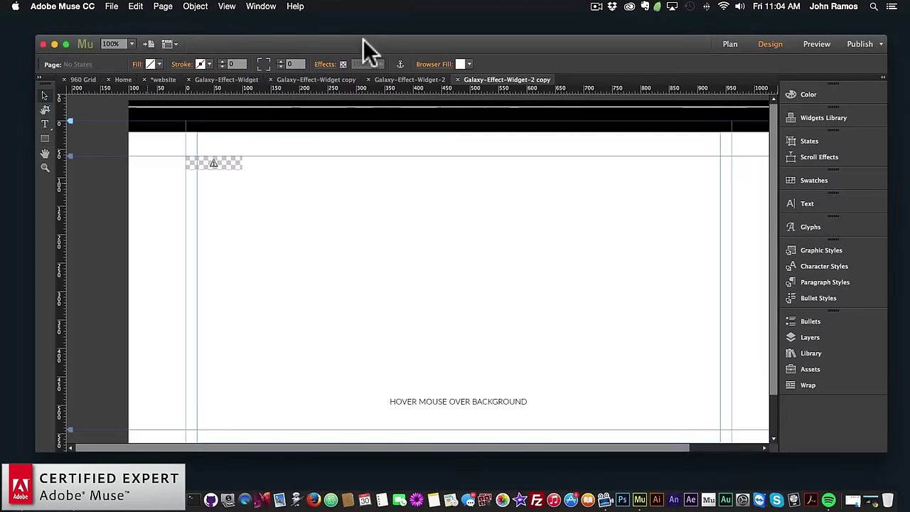
Switch to the Home page and open the Library panel
{"action": "left_click", "coordinate": [119, 77]}
{"action": "left_click_drag", "start_coordinate": [390, 44], "coordinate": [379, 24]}
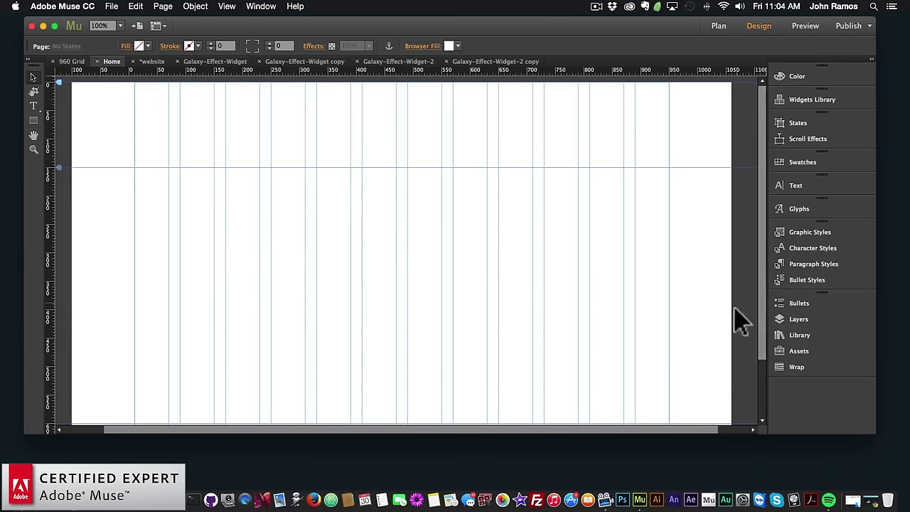
{"action": "left_click", "coordinate": [800, 333]}
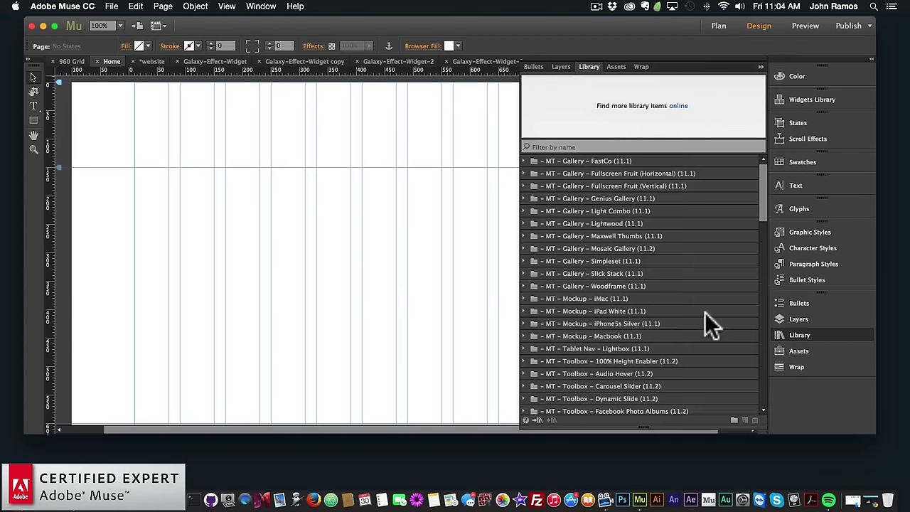
{"action": "left_click", "coordinate": [811, 334]}
{"action": "left_click", "coordinate": [266, 6]}
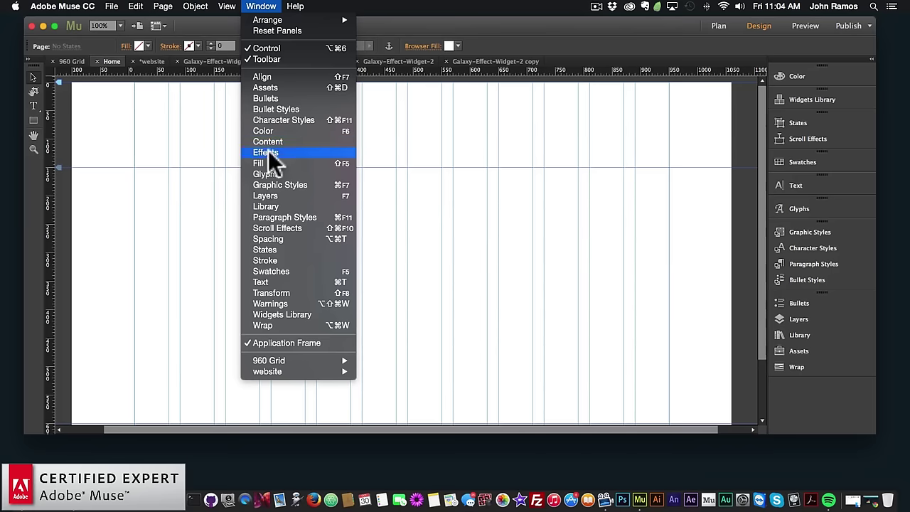
{"action": "left_click", "coordinate": [269, 205]}
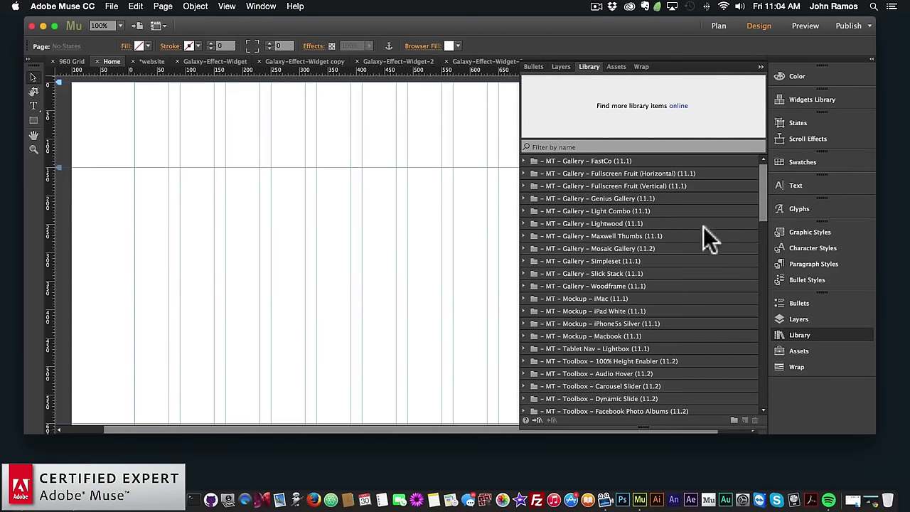
{"action": "left_click", "coordinate": [810, 336]}
{"action": "left_click", "coordinate": [797, 331]}
Expand Muse For You – Galaxy Effect Widget and drag the widget onto the Home page
{"action": "scroll", "coordinate": [645, 271], "scroll_direction": "down", "scroll_amount": 4}
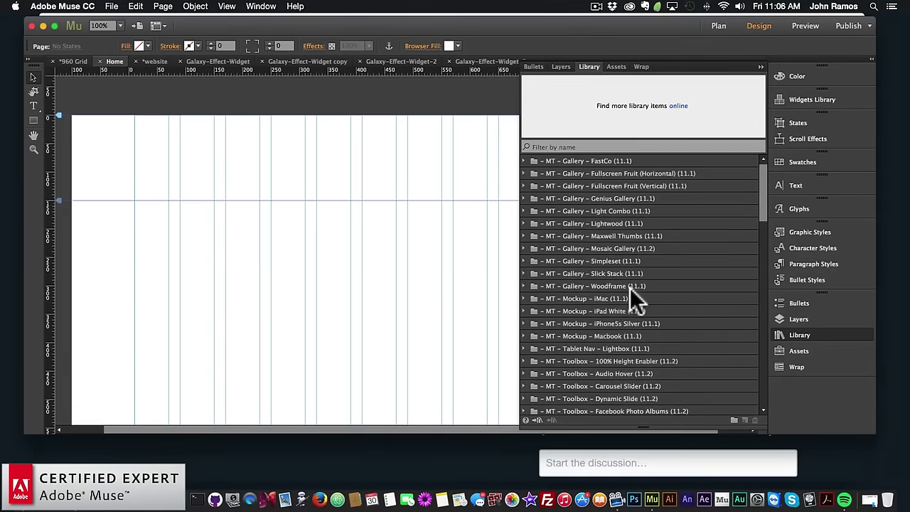
{"action": "scroll", "coordinate": [630, 291], "scroll_direction": "down", "scroll_amount": 15}
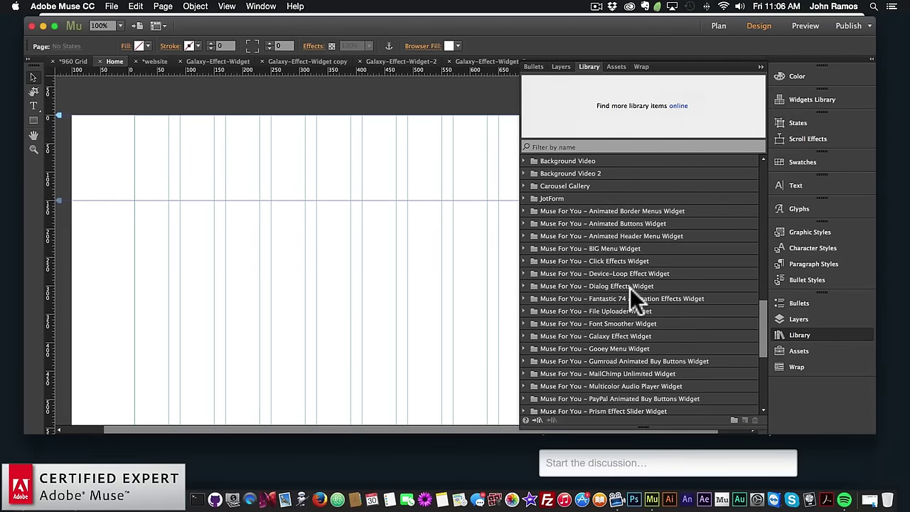
{"action": "left_click", "coordinate": [623, 260]}
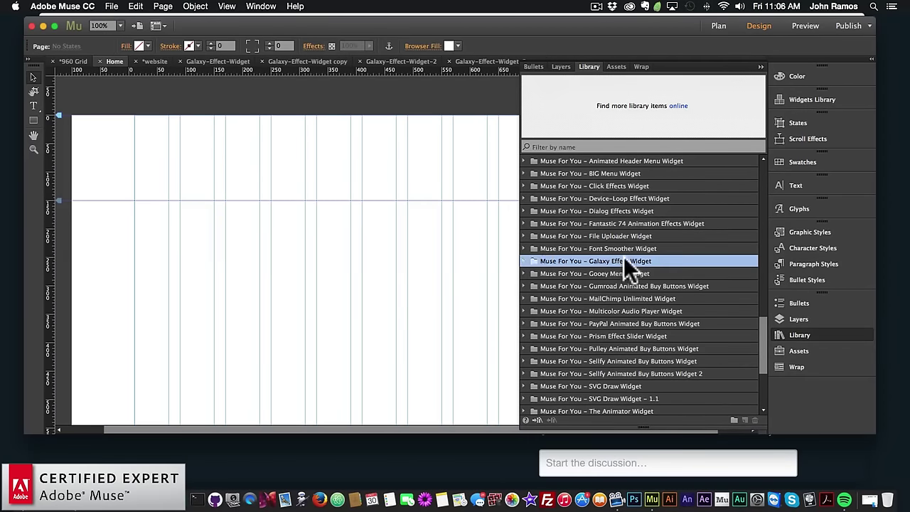
{"action": "left_click", "coordinate": [523, 261]}
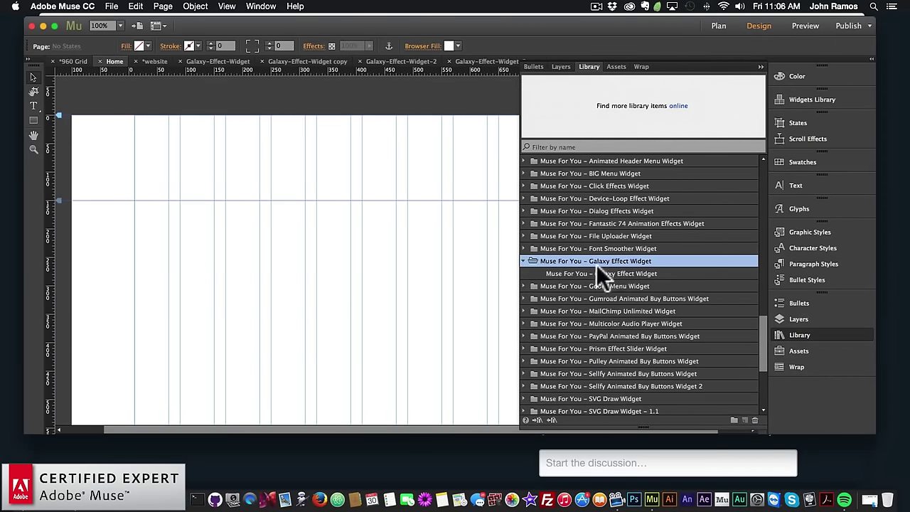
{"action": "left_click", "coordinate": [560, 274]}
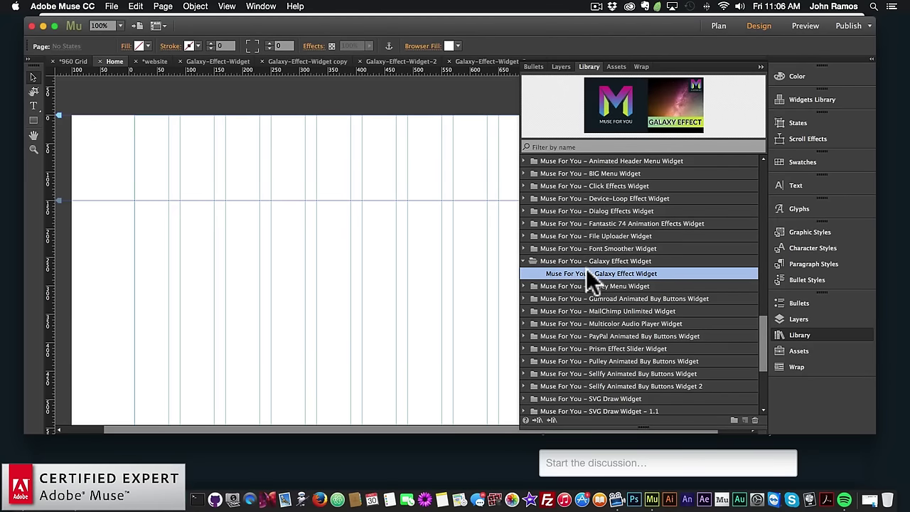
{"action": "left_click_drag", "start_coordinate": [598, 262], "coordinate": [142, 208]}
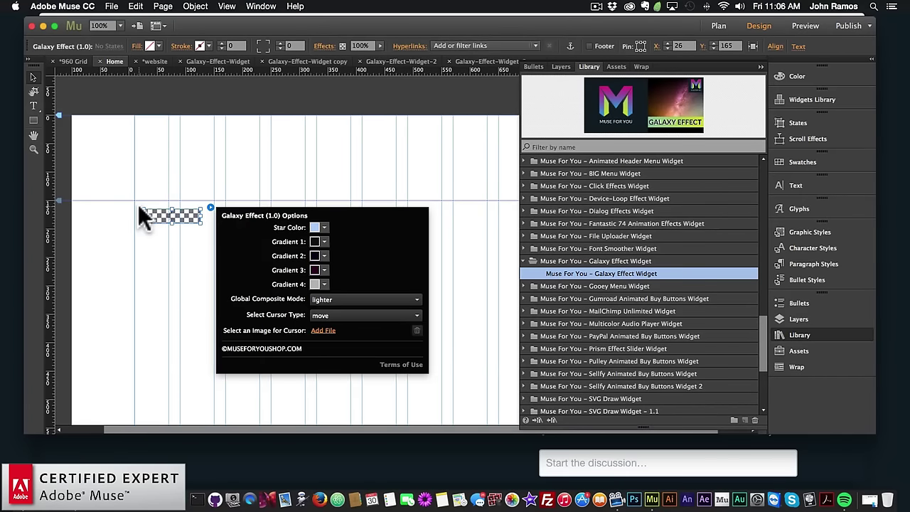
Move the Galaxy Effect widget to Y 0 at the page top and resize it to 100% width
{"action": "left_click", "coordinate": [136, 210]}
{"action": "left_click", "coordinate": [860, 340]}
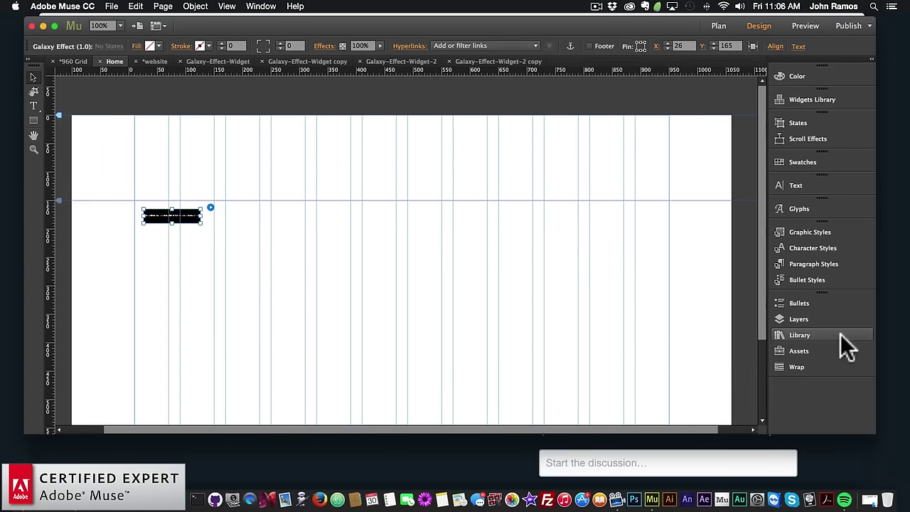
{"action": "left_click_drag", "start_coordinate": [171, 216], "coordinate": [277, 131]}
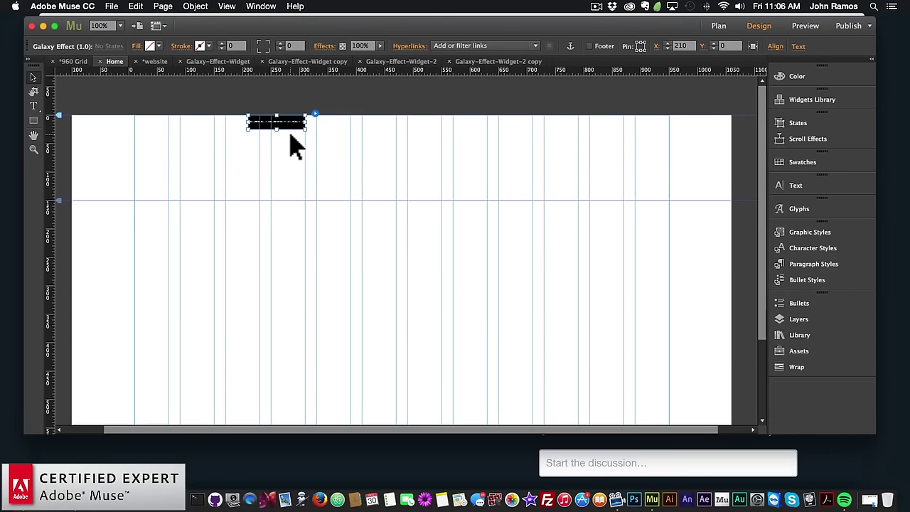
{"action": "left_click", "coordinate": [752, 45]}
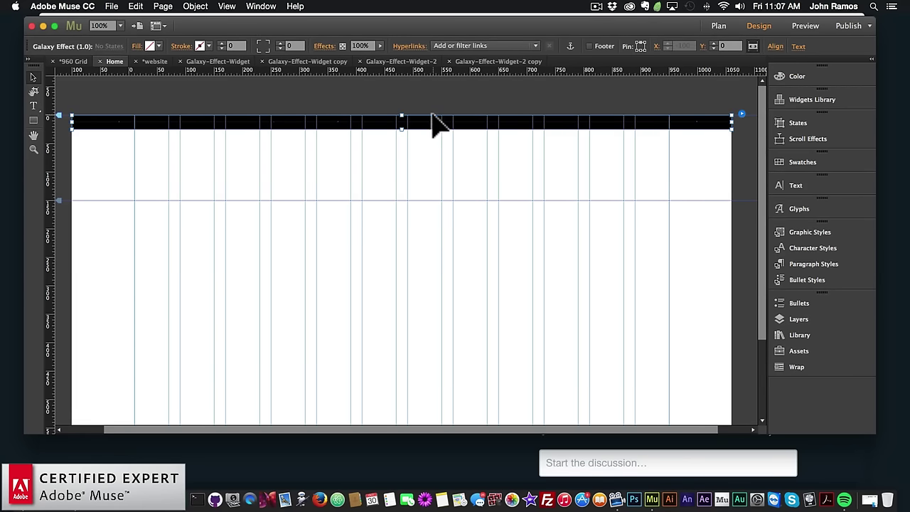
{"action": "left_click", "coordinate": [287, 97]}
{"action": "left_click", "coordinate": [112, 5]}
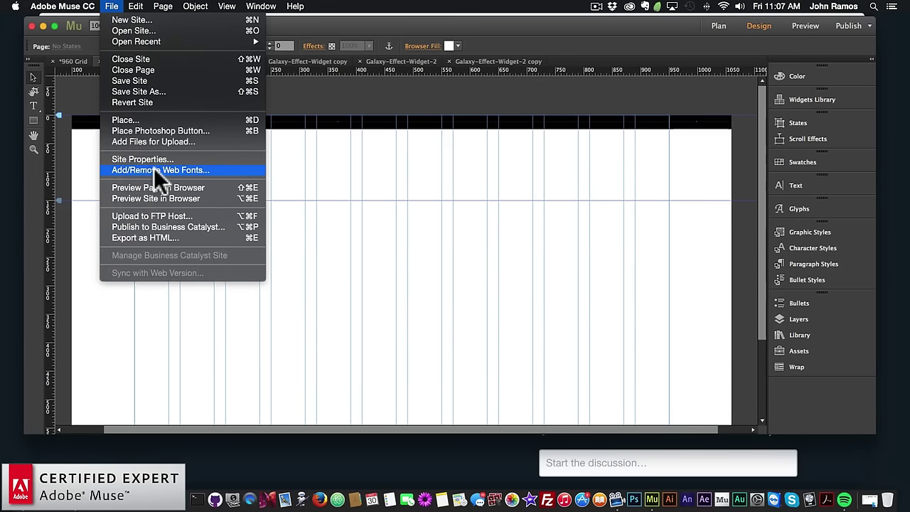
Preview the Home page in Chrome and scroll to check the full-width starry header
{"action": "left_click", "coordinate": [148, 186]}
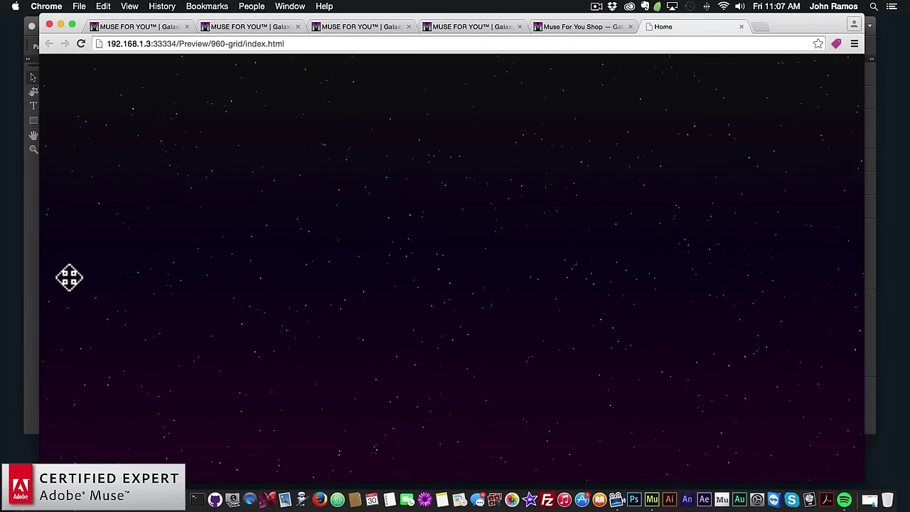
{"action": "left_click", "coordinate": [30, 274]}
{"action": "left_click", "coordinate": [364, 125]}
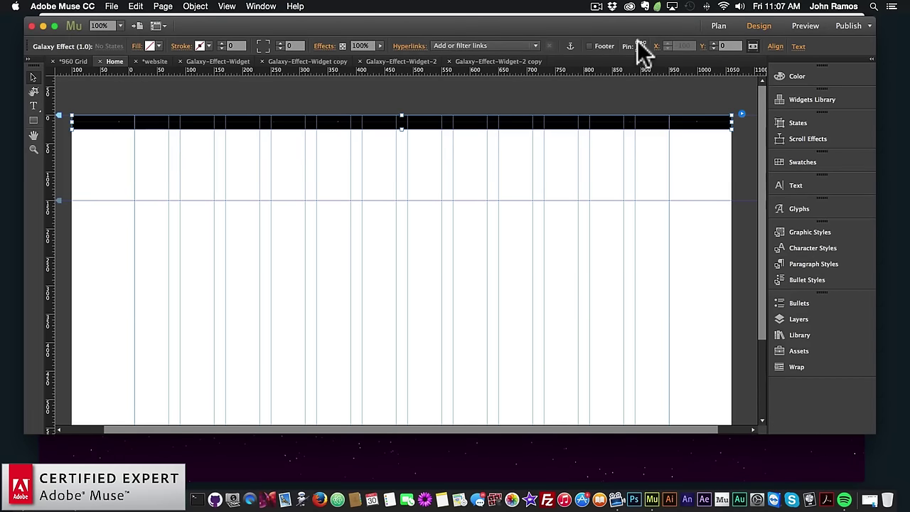
{"action": "left_click", "coordinate": [414, 98]}
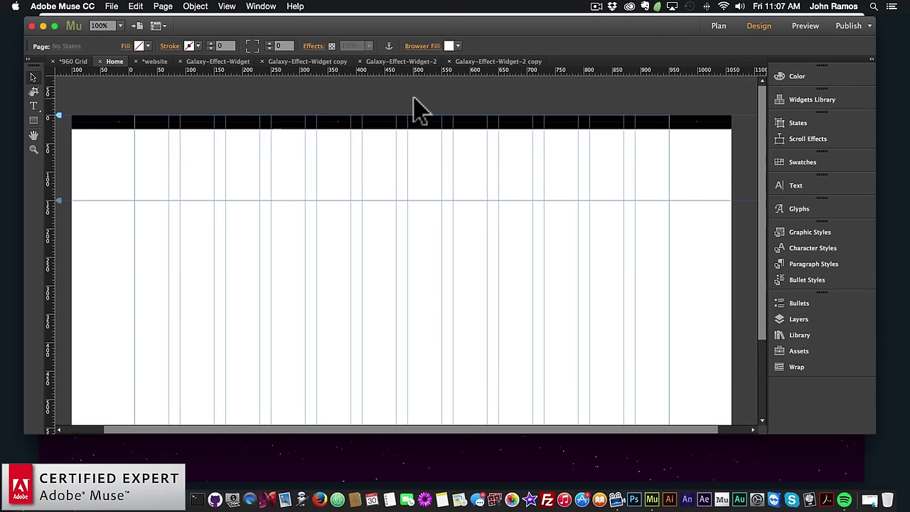
{"action": "left_click", "coordinate": [111, 6]}
{"action": "left_click", "coordinate": [155, 187]}
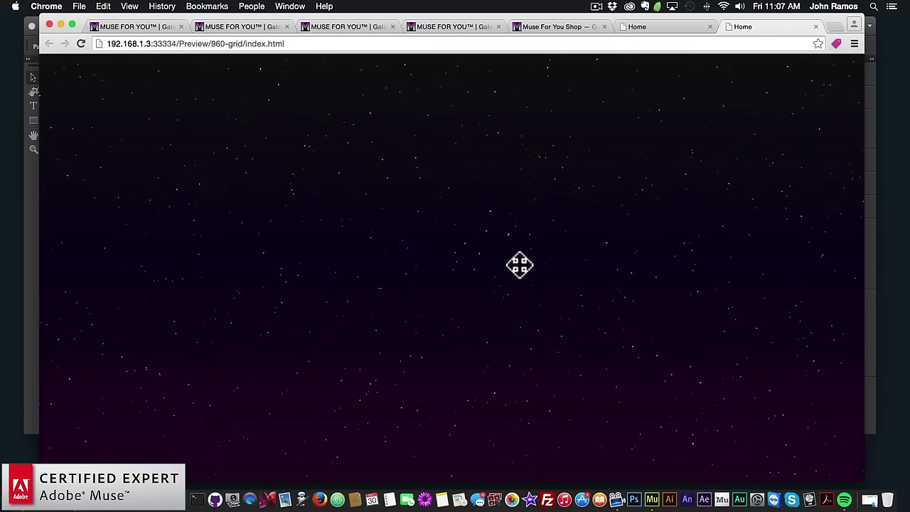
{"action": "scroll", "coordinate": [465, 267], "scroll_direction": "down", "scroll_amount": 3}
{"action": "scroll", "coordinate": [466, 268], "scroll_direction": "down", "scroll_amount": 5}
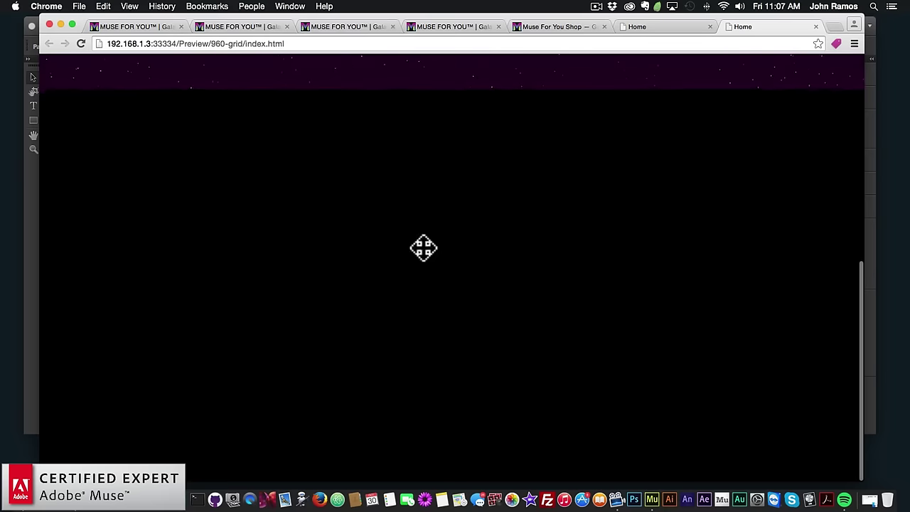
{"action": "scroll", "coordinate": [551, 310], "scroll_direction": "up", "scroll_amount": 8}
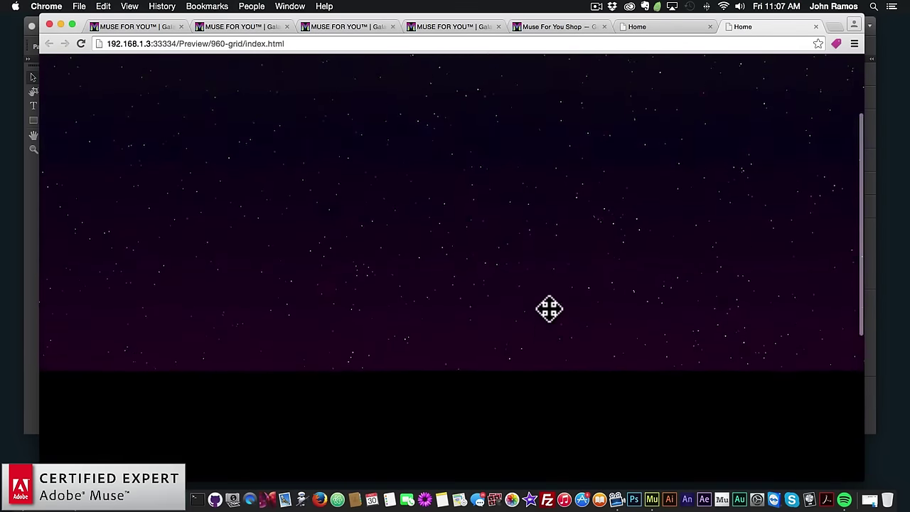
Back in Muse, reselect the galaxy strip and preview the page once more
{"action": "key", "text": "super+Tab"}
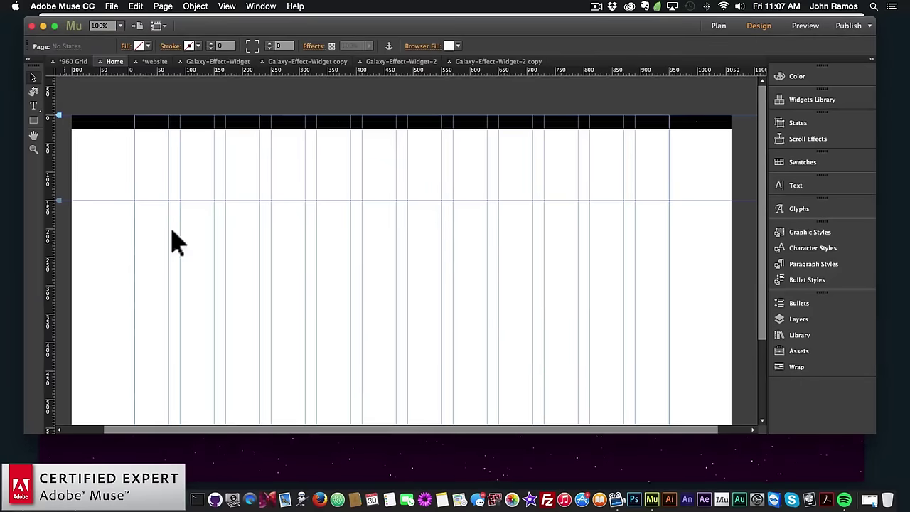
{"action": "left_click", "coordinate": [400, 122]}
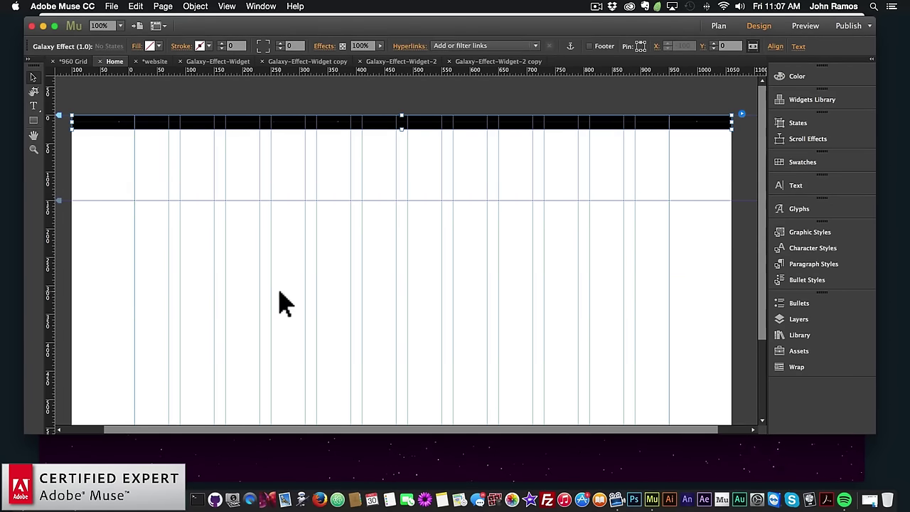
{"action": "left_click", "coordinate": [277, 455]}
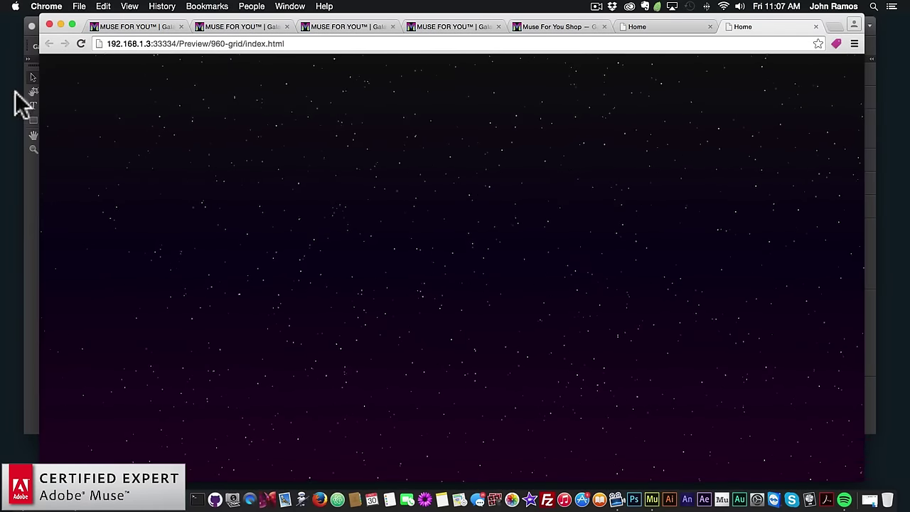
{"action": "left_click", "coordinate": [35, 205]}
{"action": "left_click", "coordinate": [112, 5]}
{"action": "left_click", "coordinate": [129, 188]}
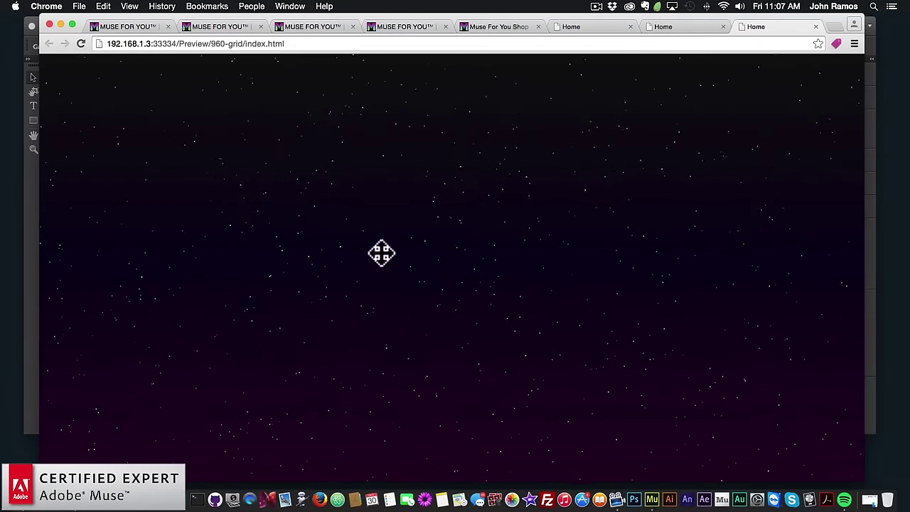
{"action": "left_click", "coordinate": [28, 264]}
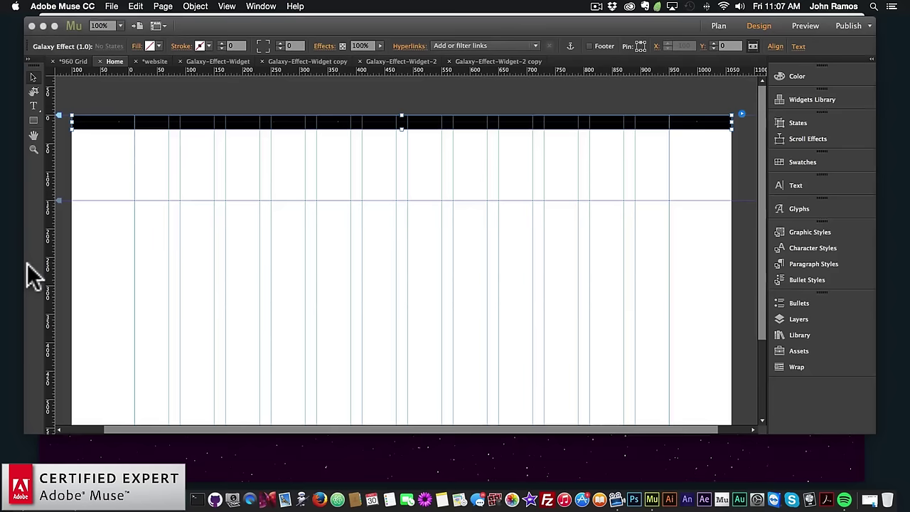
Change the Galaxy Effect's Global Composite Mode from lighter to normal in its options
{"action": "left_click", "coordinate": [739, 115]}
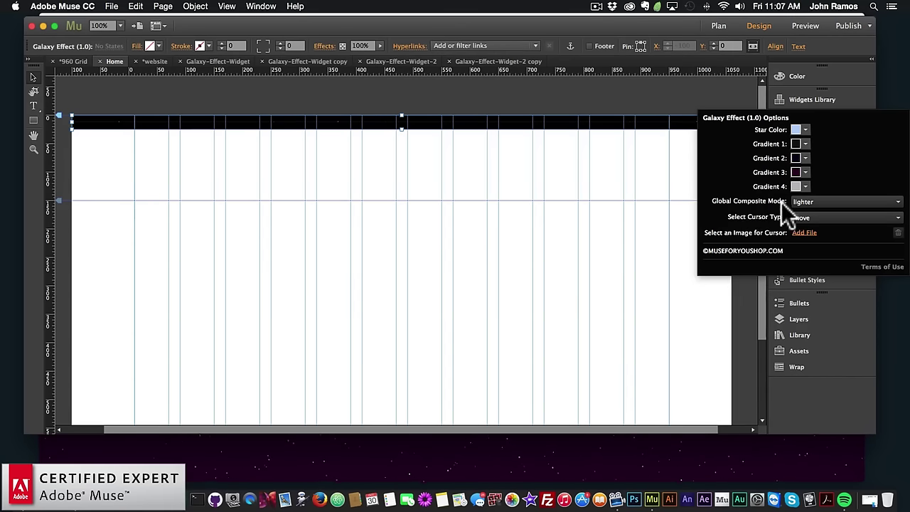
{"action": "left_click", "coordinate": [805, 200]}
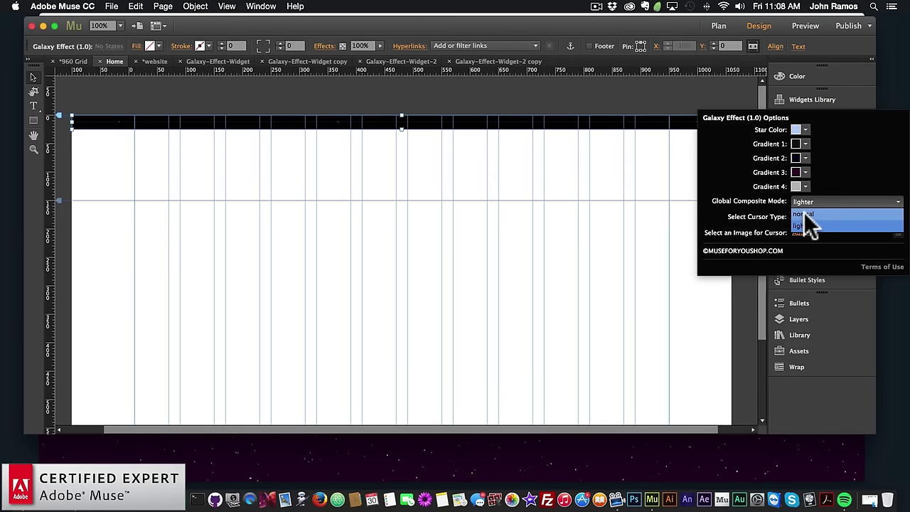
{"action": "left_click", "coordinate": [804, 224]}
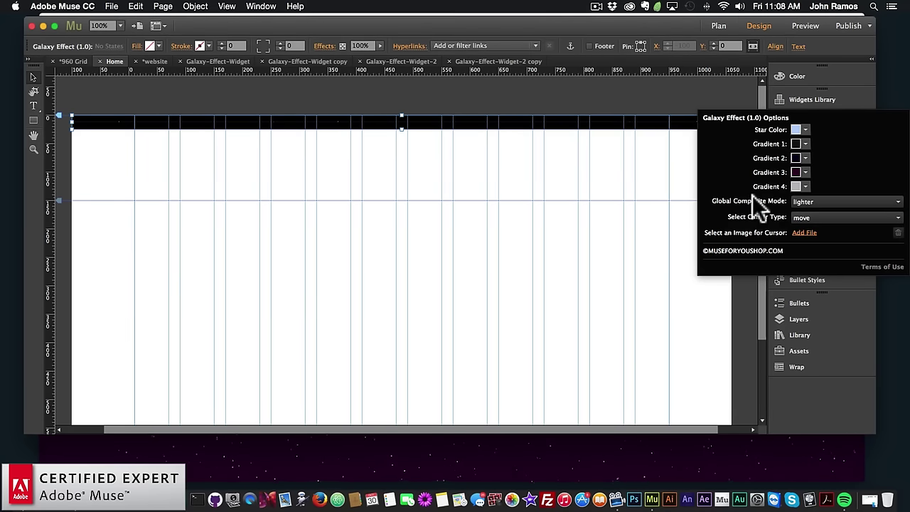
{"action": "left_click", "coordinate": [823, 201]}
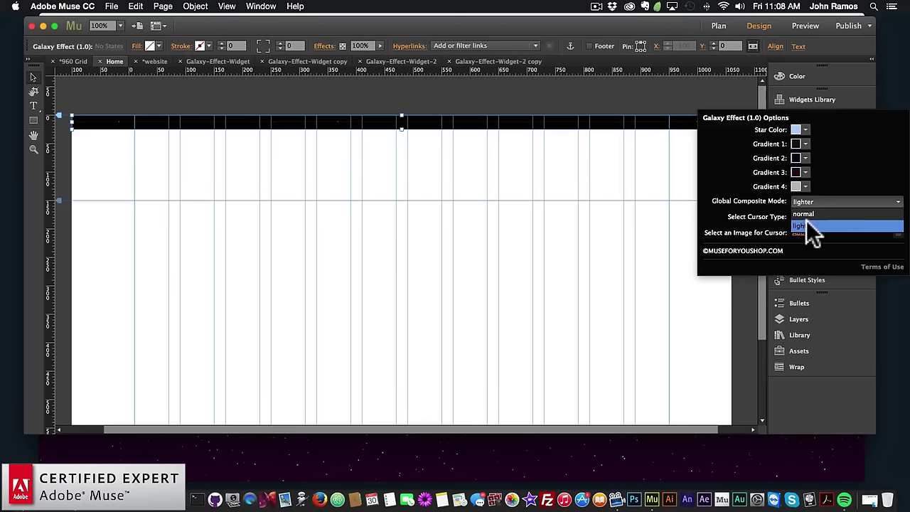
{"action": "left_click", "coordinate": [751, 202]}
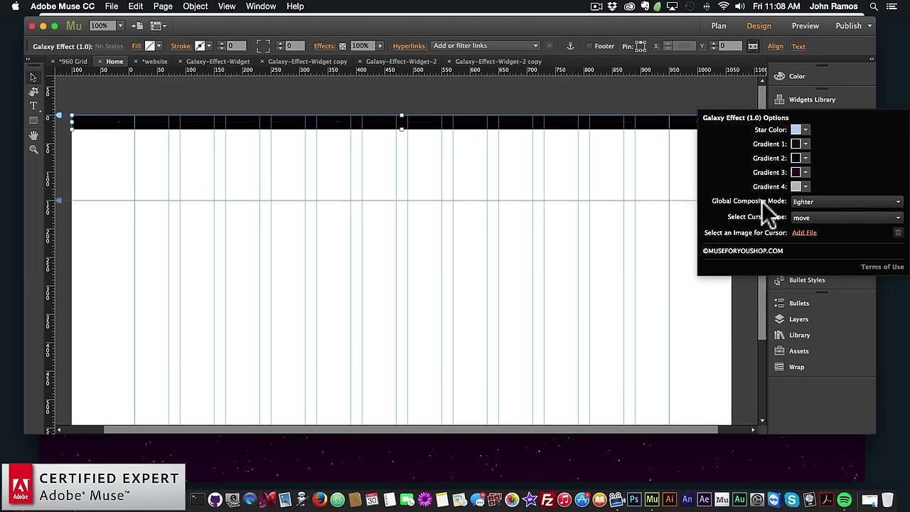
{"action": "left_click", "coordinate": [812, 203]}
{"action": "left_click", "coordinate": [803, 213]}
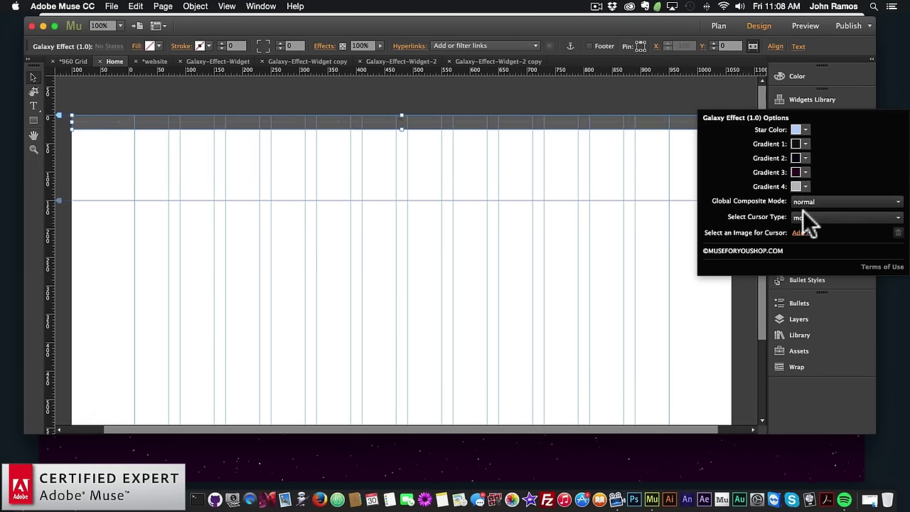
{"action": "left_click", "coordinate": [792, 203]}
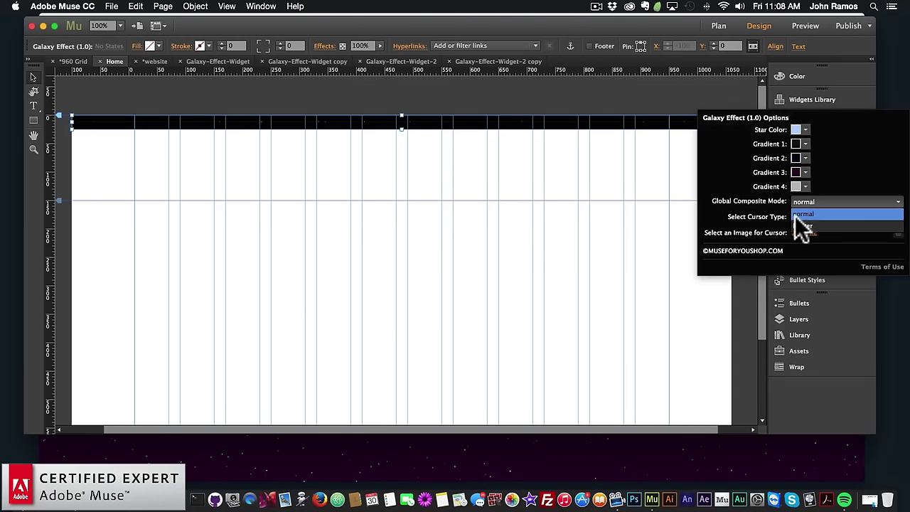
{"action": "left_click", "coordinate": [803, 213]}
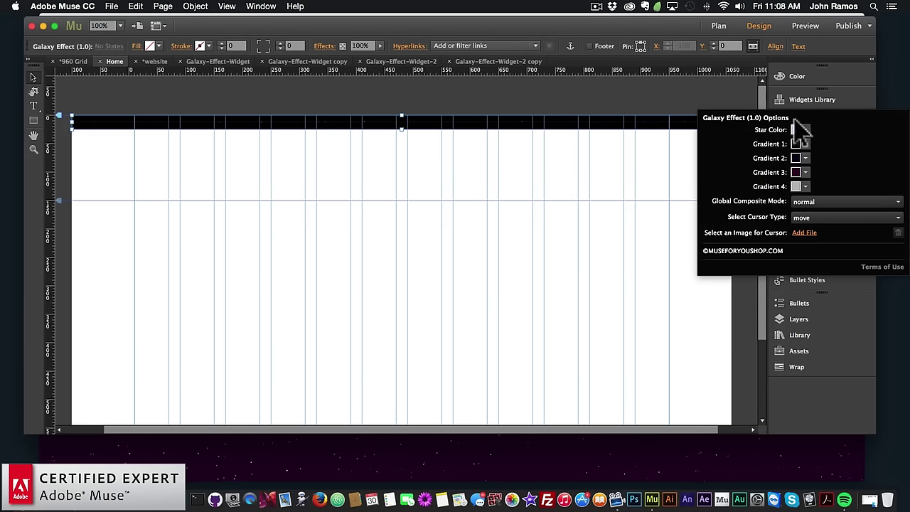
Set the composite mode back to lighter and the star color to black
{"action": "left_click", "coordinate": [815, 199]}
{"action": "left_click", "coordinate": [800, 220]}
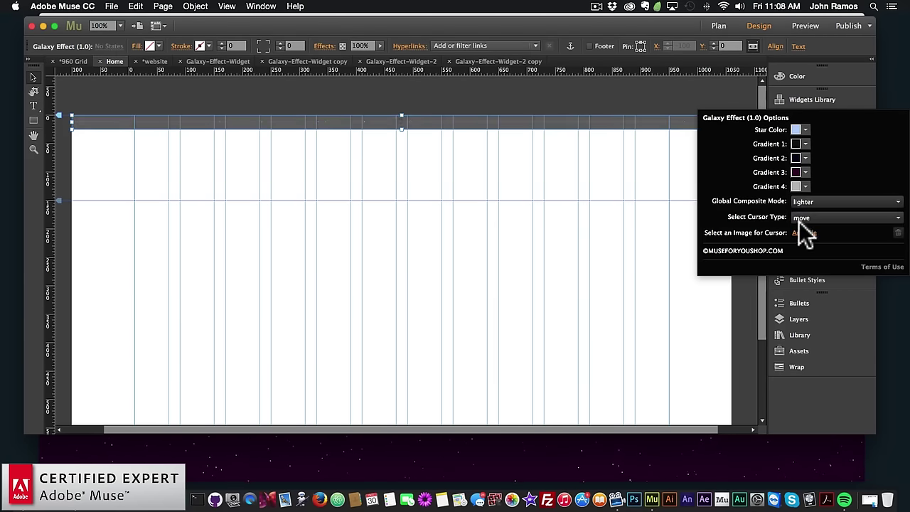
{"action": "left_click", "coordinate": [798, 130]}
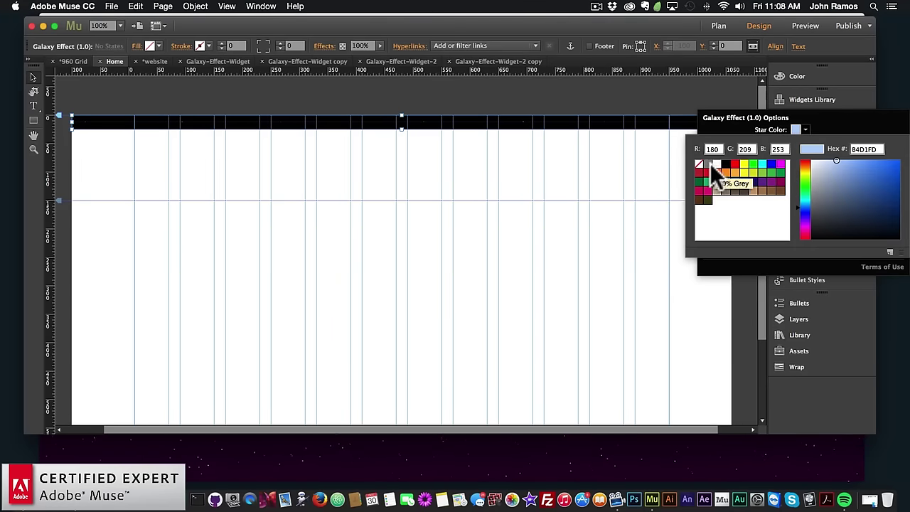
{"action": "left_click", "coordinate": [725, 163]}
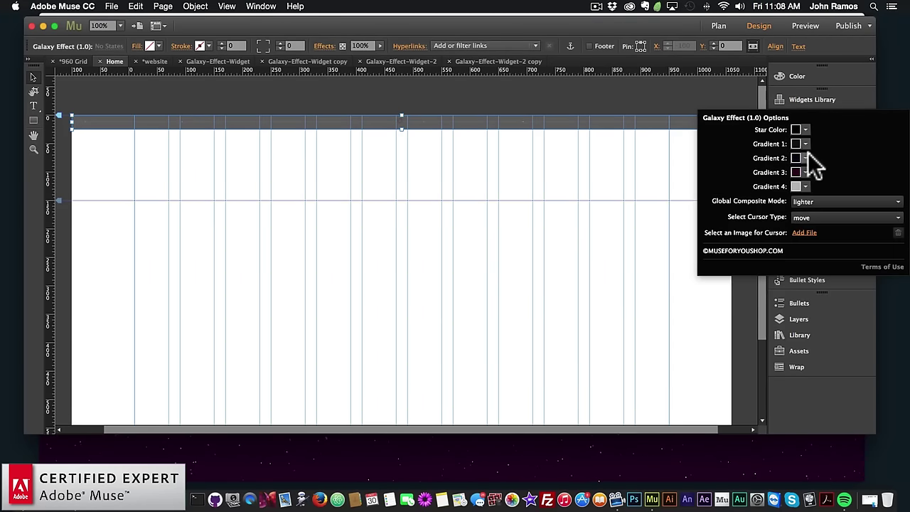
Set Gradients 1, 2, 3 and 4 to white, then deselect the widget
{"action": "left_click", "coordinate": [806, 144]}
{"action": "left_click", "coordinate": [700, 179]}
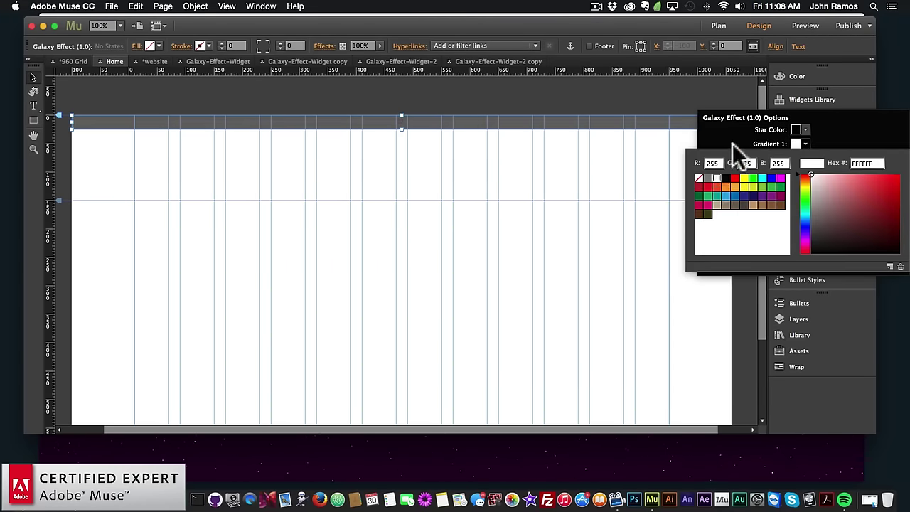
{"action": "left_click", "coordinate": [802, 158]}
{"action": "left_click", "coordinate": [716, 192]}
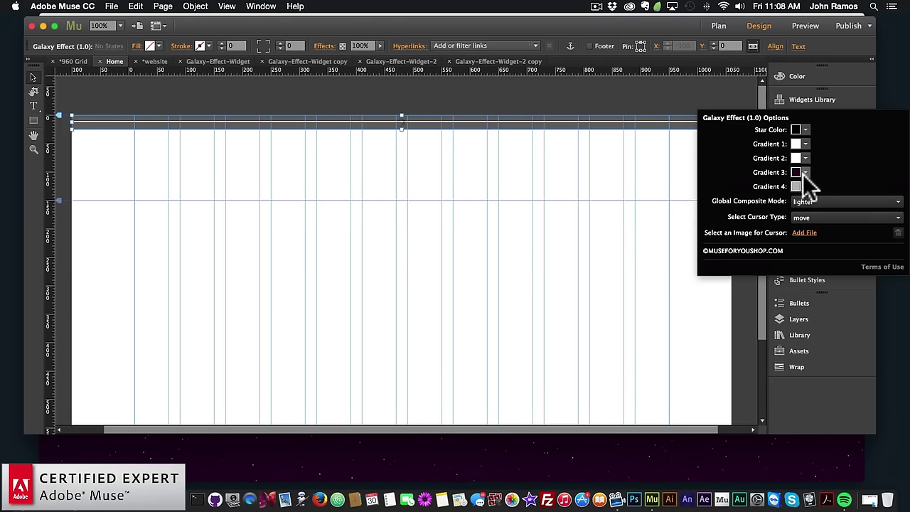
{"action": "left_click", "coordinate": [801, 172]}
{"action": "left_click", "coordinate": [716, 206]}
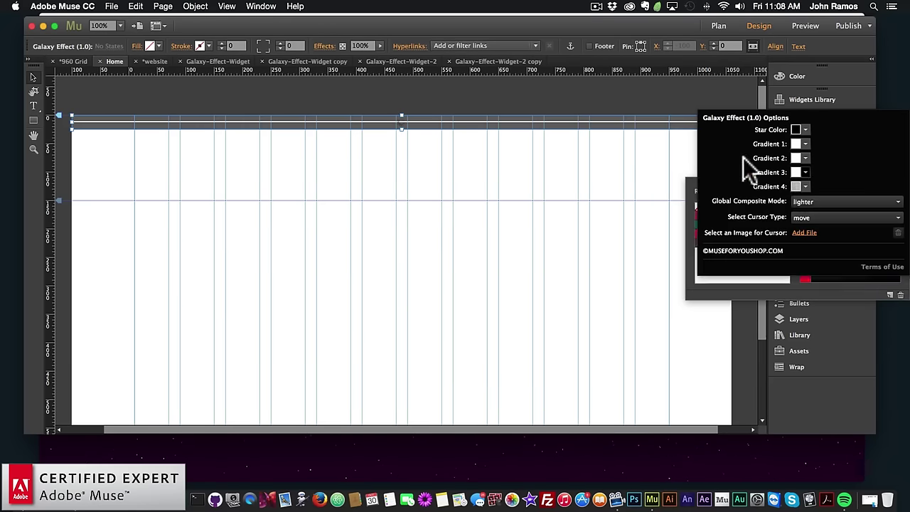
{"action": "left_click", "coordinate": [804, 185]}
{"action": "left_click", "coordinate": [717, 221]}
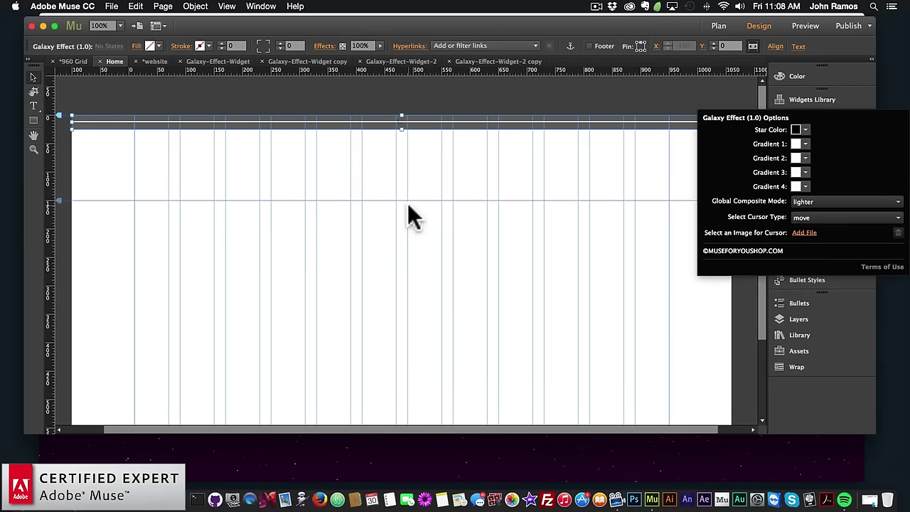
{"action": "left_click", "coordinate": [306, 205]}
{"action": "left_click", "coordinate": [111, 7]}
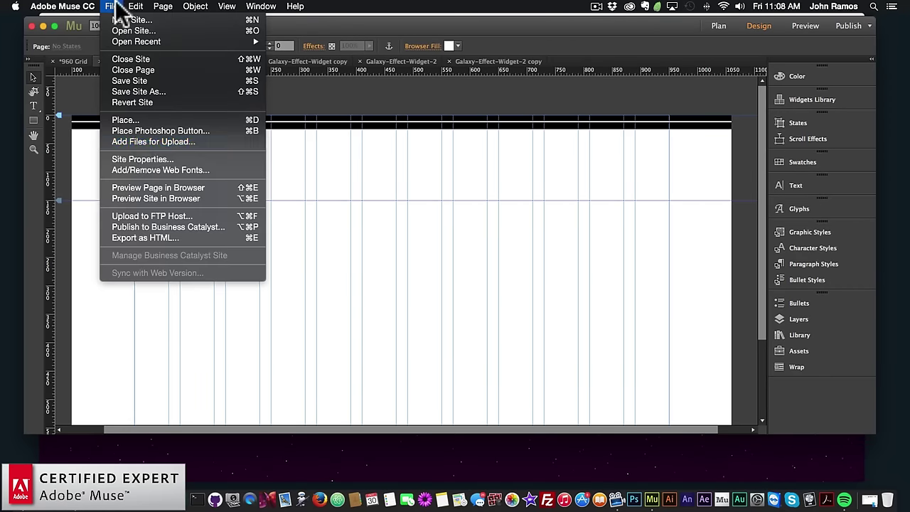
Preview the page in Chrome, then set the Galaxy Effect composite mode to normal
{"action": "left_click", "coordinate": [161, 186]}
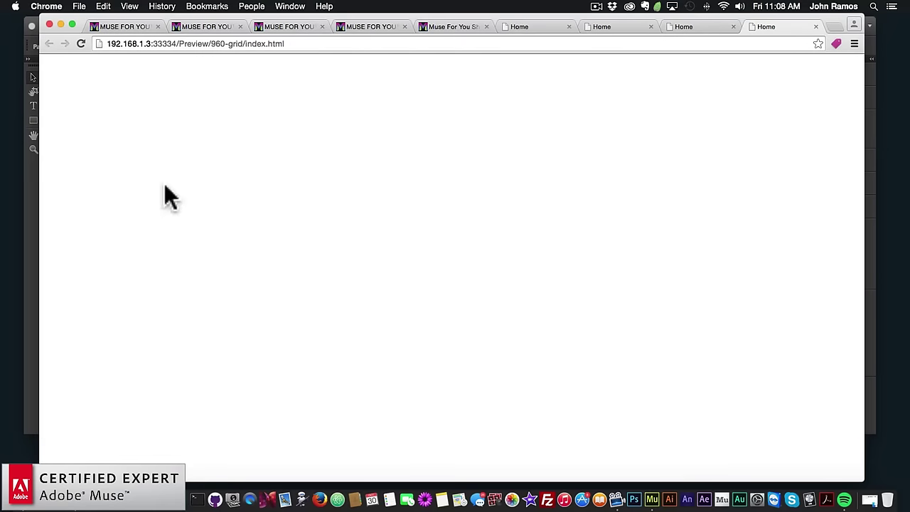
{"action": "left_click", "coordinate": [32, 218]}
{"action": "left_click", "coordinate": [631, 122]}
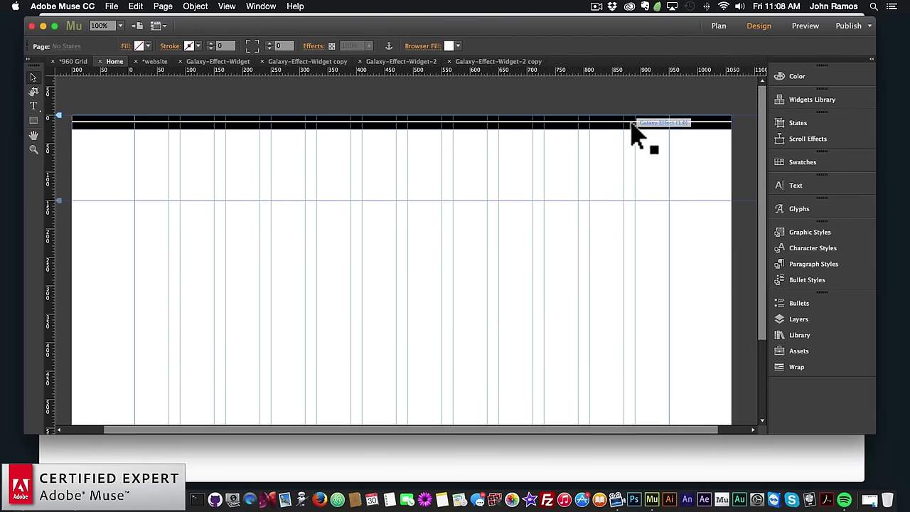
{"action": "left_click", "coordinate": [741, 113]}
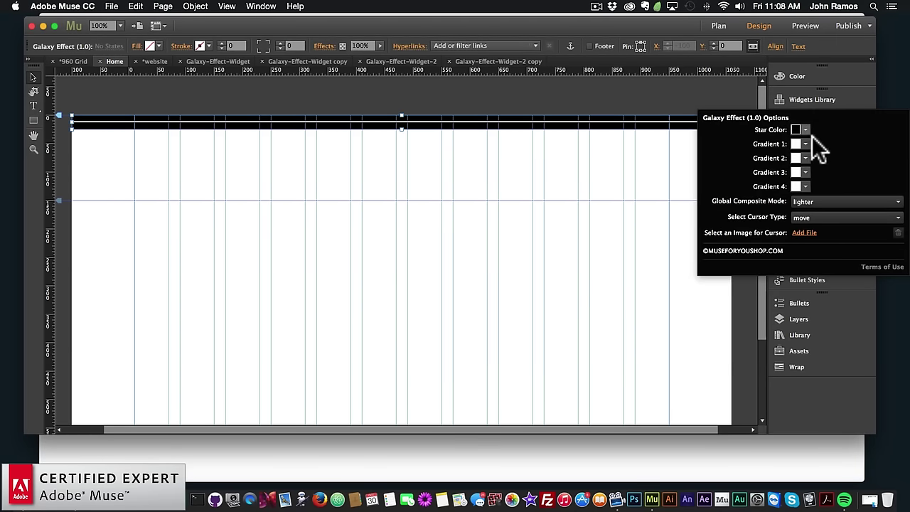
{"action": "left_click", "coordinate": [806, 199]}
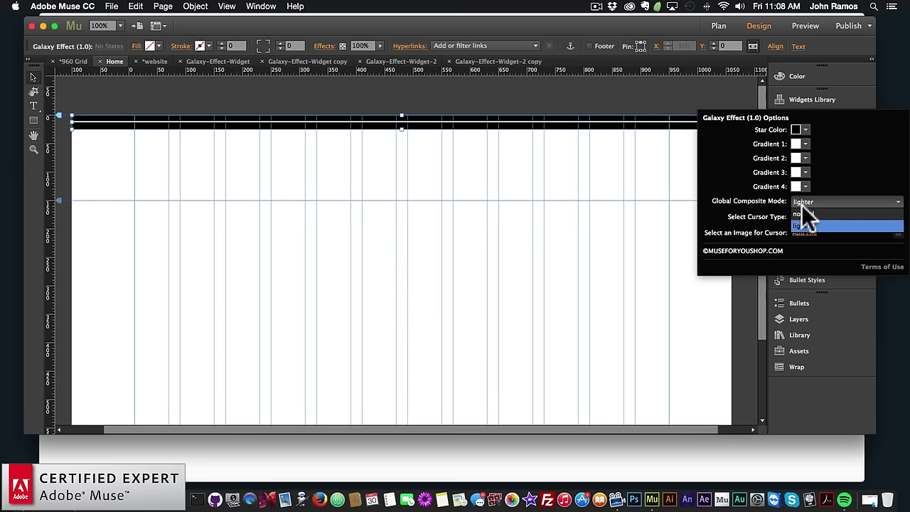
{"action": "left_click", "coordinate": [804, 213]}
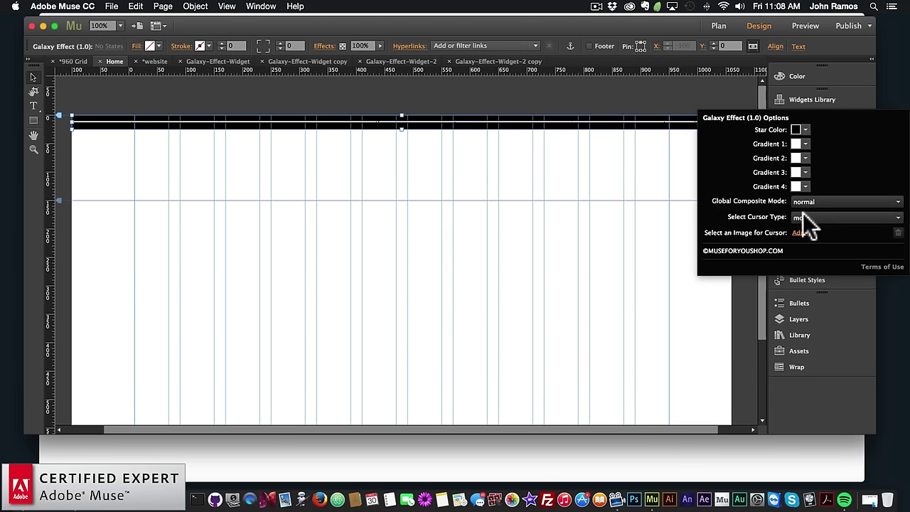
Preview the updated page in Chrome showing black stars on white
{"action": "left_click", "coordinate": [435, 235]}
{"action": "left_click", "coordinate": [112, 6]}
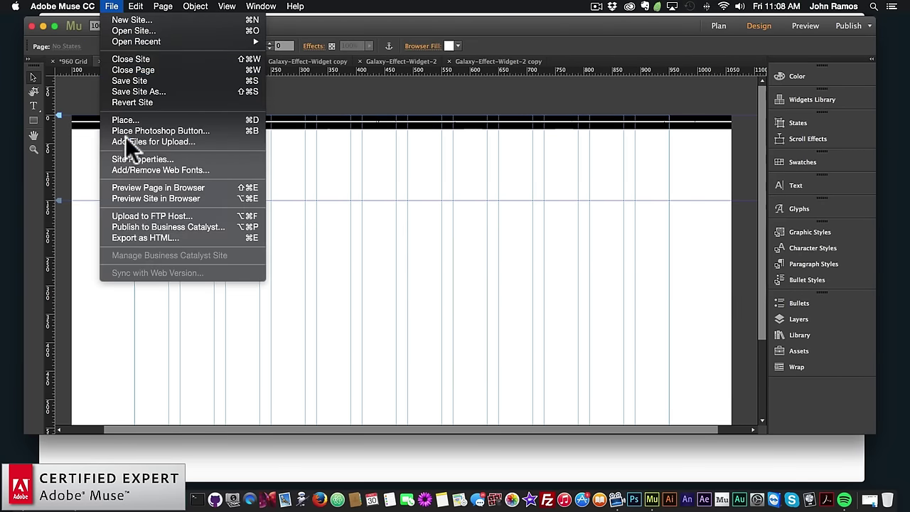
{"action": "left_click", "coordinate": [137, 186]}
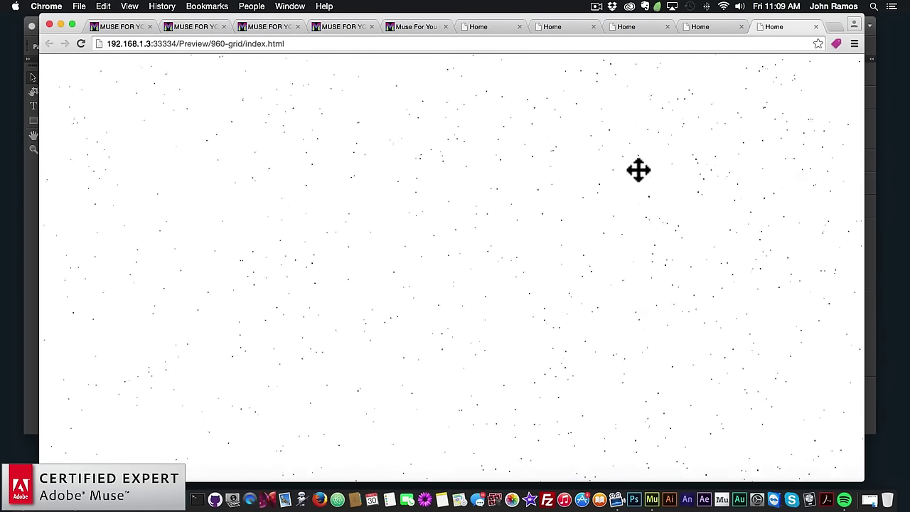
{"action": "left_click", "coordinate": [24, 263]}
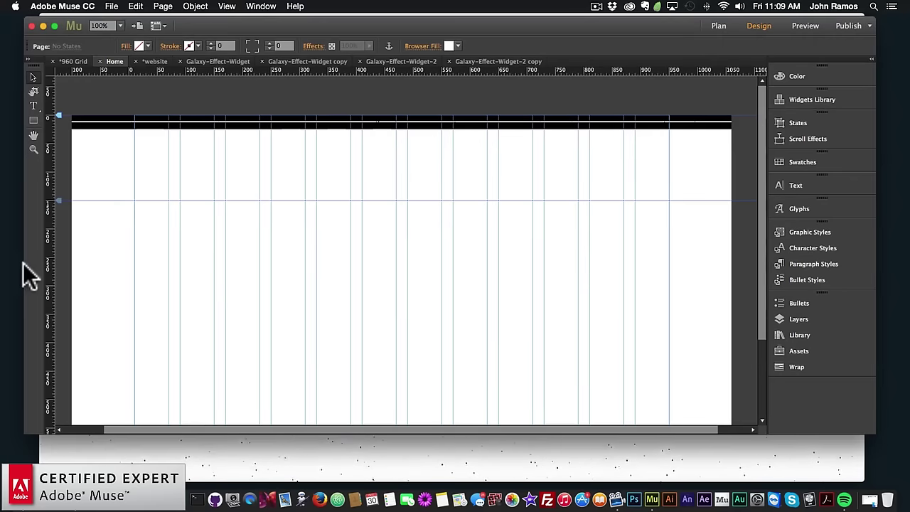
Switch the Galaxy Effect cursor type from move to progress, keeping composite mode at normal
{"action": "left_click", "coordinate": [725, 126]}
{"action": "left_click", "coordinate": [738, 117]}
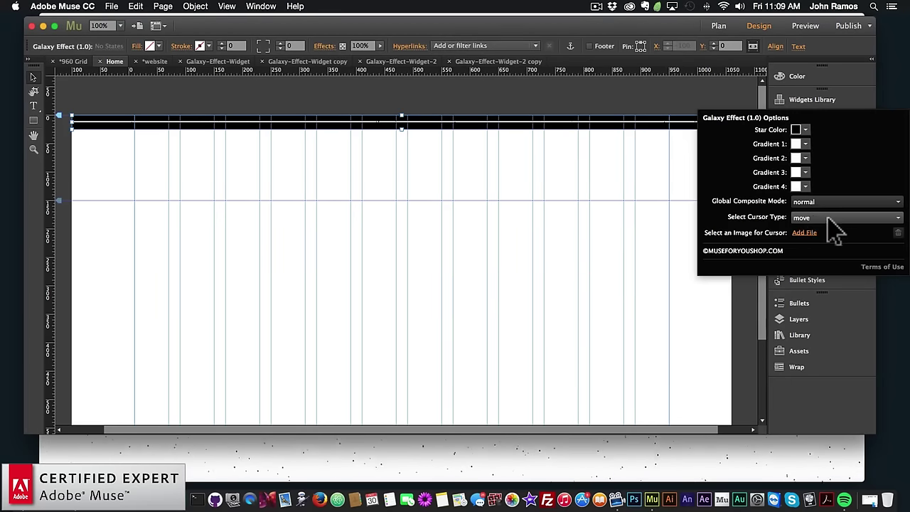
{"action": "left_click", "coordinate": [804, 201]}
{"action": "left_click", "coordinate": [804, 202]}
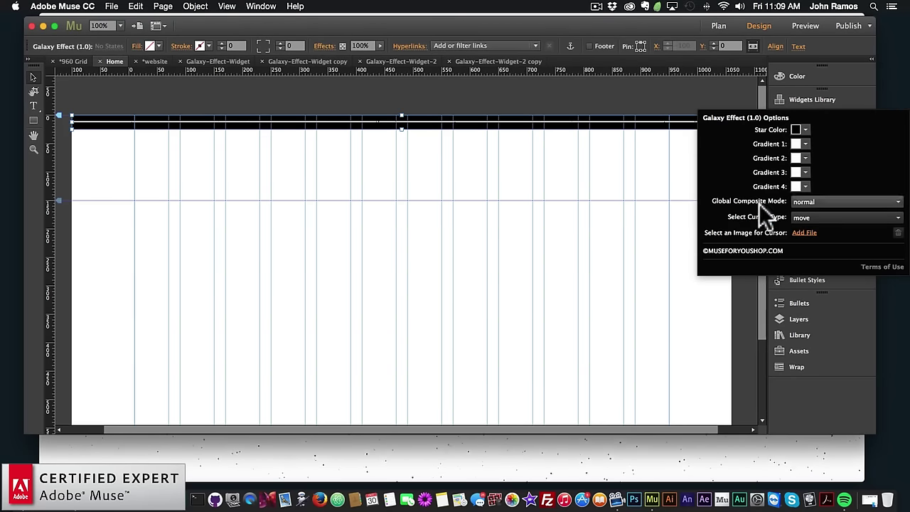
{"action": "left_click", "coordinate": [811, 216]}
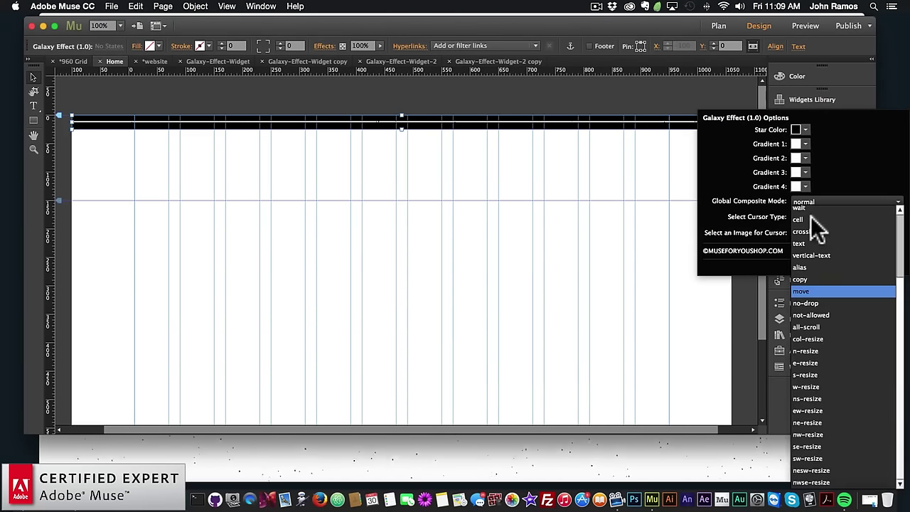
{"action": "scroll", "coordinate": [816, 295], "scroll_direction": "up", "scroll_amount": 3}
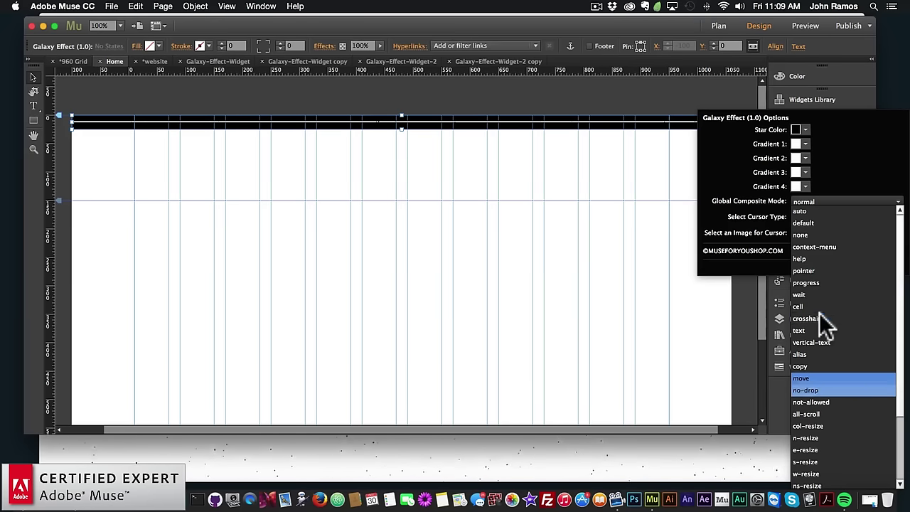
{"action": "left_click", "coordinate": [810, 283]}
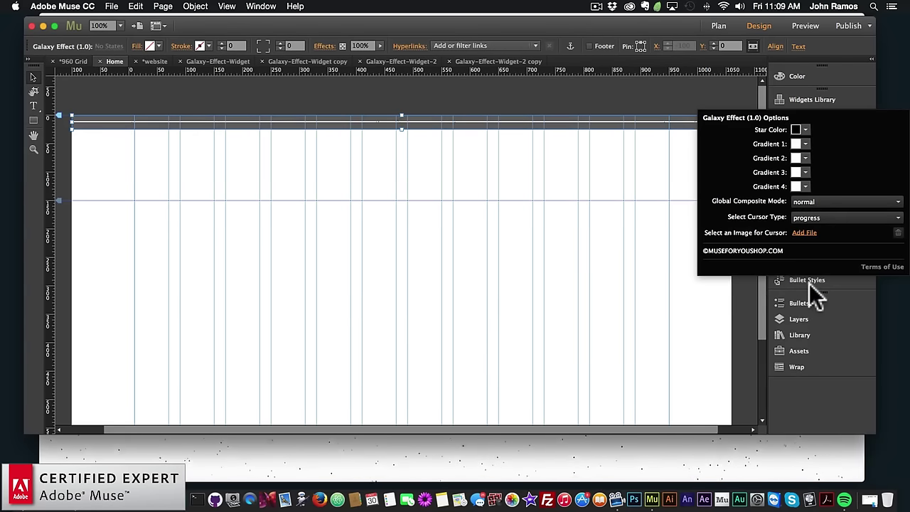
{"action": "left_click", "coordinate": [837, 216]}
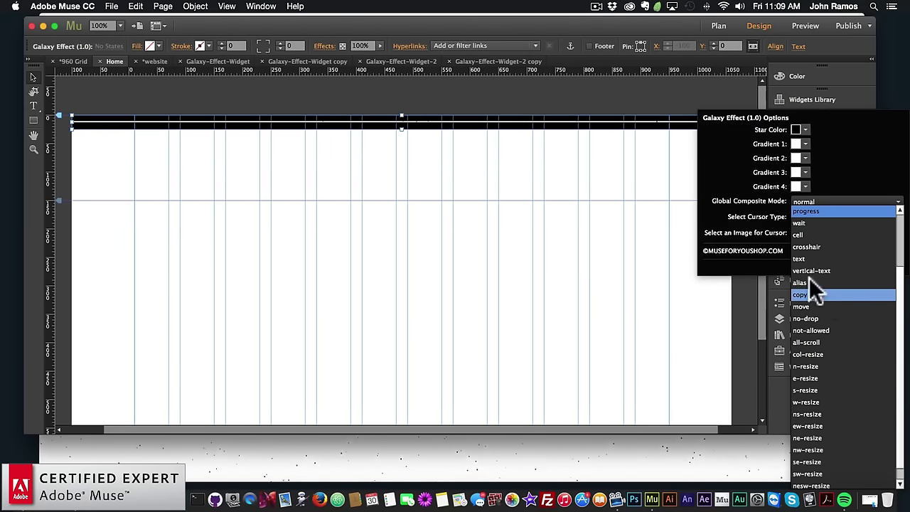
{"action": "left_click", "coordinate": [752, 226]}
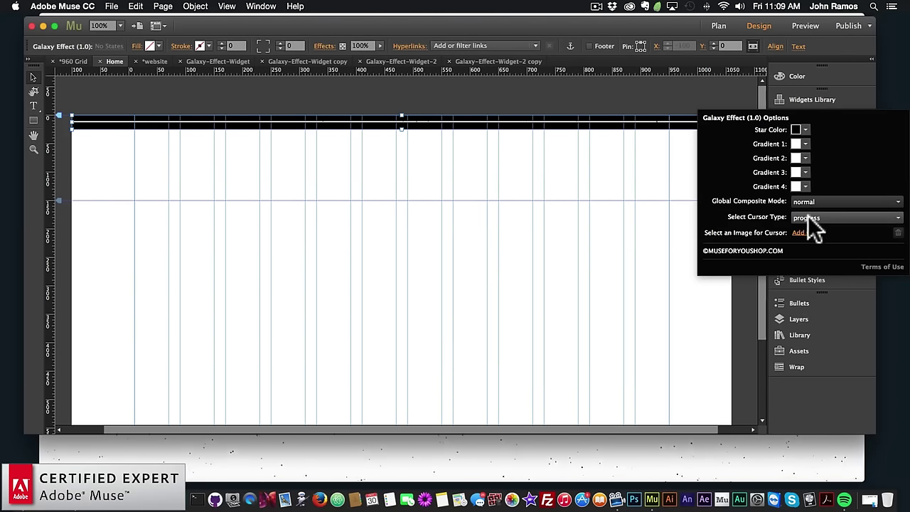
{"action": "left_click", "coordinate": [273, 186]}
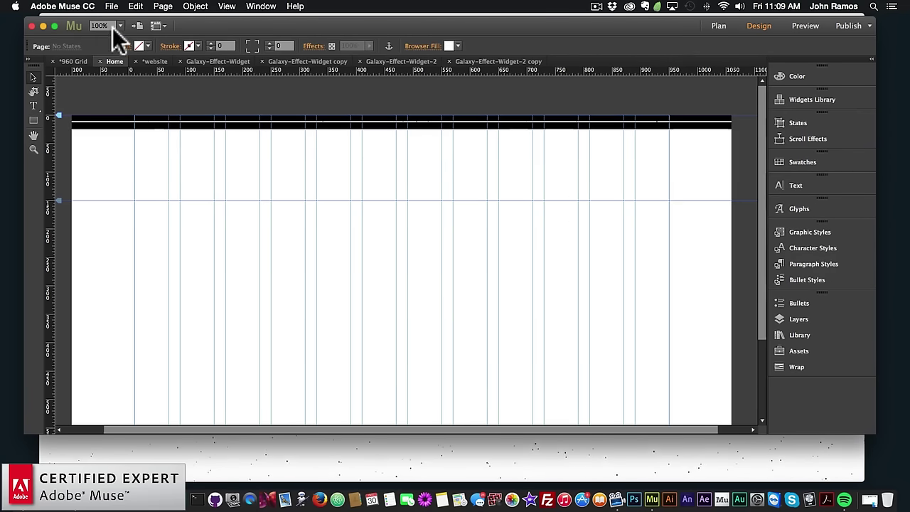
Preview the Home page in Chrome to check the progress cursor, then return to Muse
{"action": "left_click", "coordinate": [111, 5]}
{"action": "left_click", "coordinate": [129, 186]}
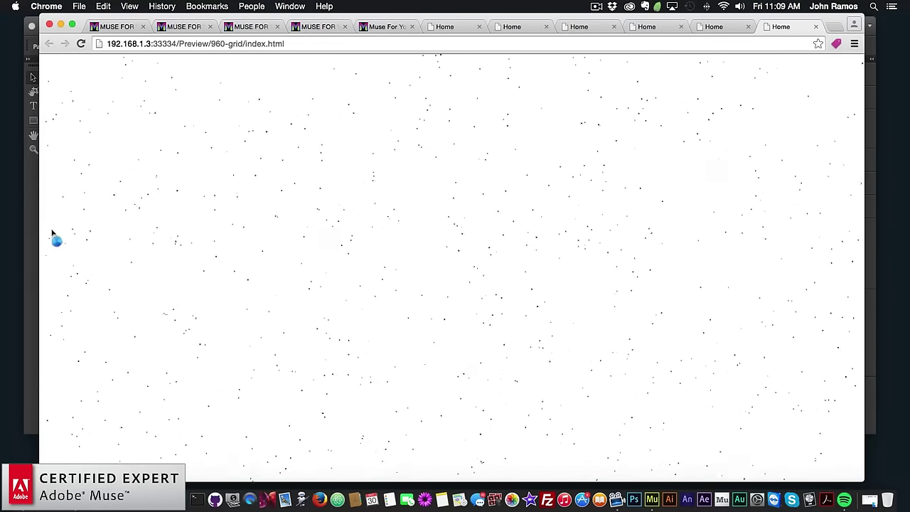
{"action": "key", "text": "super+Tab"}
Set the Galaxy Effect cursor type to text, leaving composite mode at normal
{"action": "left_click", "coordinate": [732, 126]}
{"action": "left_click", "coordinate": [739, 118]}
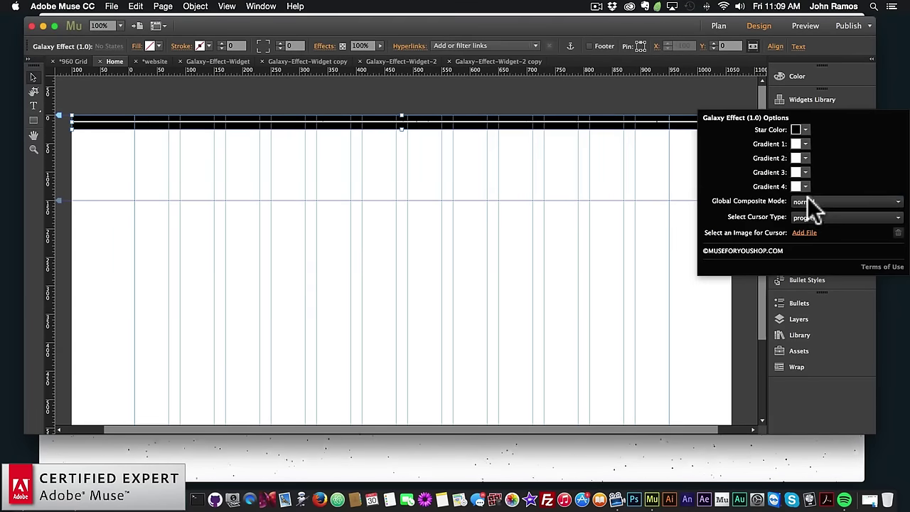
{"action": "left_click", "coordinate": [812, 204]}
{"action": "left_click", "coordinate": [813, 210]}
{"action": "left_click", "coordinate": [809, 218]}
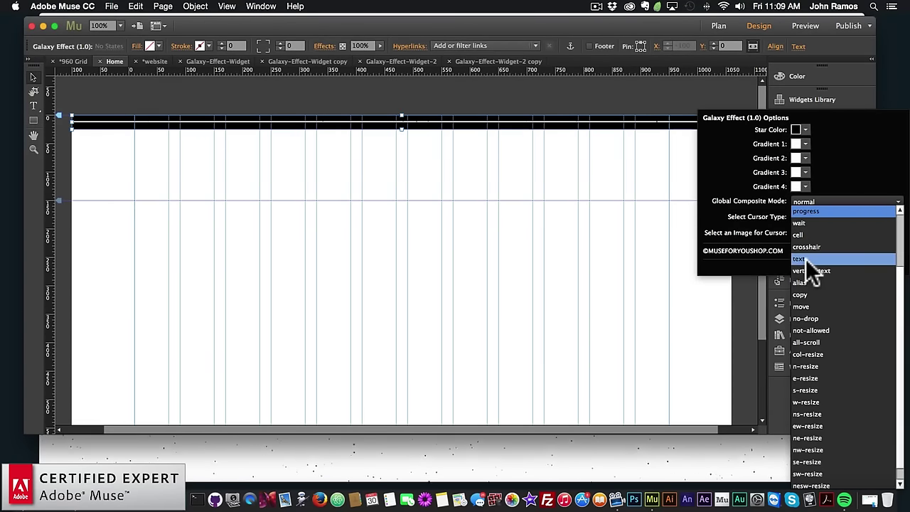
{"action": "left_click", "coordinate": [805, 266]}
{"action": "left_click", "coordinate": [384, 183]}
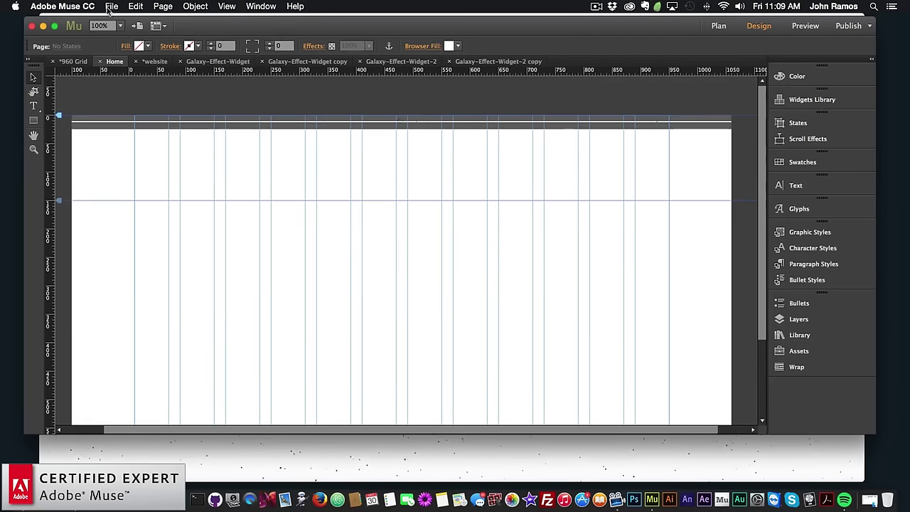
Preview the page in the browser to check the text cursor, then return to Muse
{"action": "left_click", "coordinate": [111, 6]}
{"action": "left_click", "coordinate": [149, 186]}
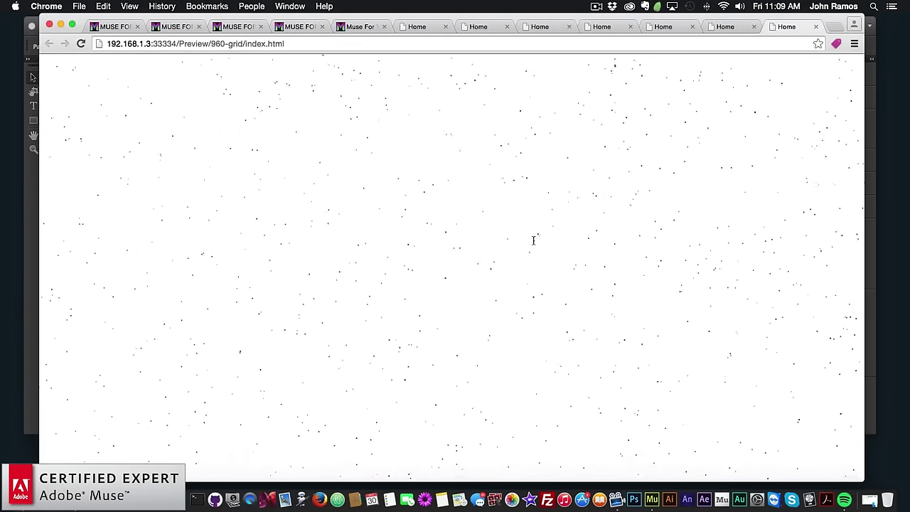
{"action": "left_click", "coordinate": [27, 203]}
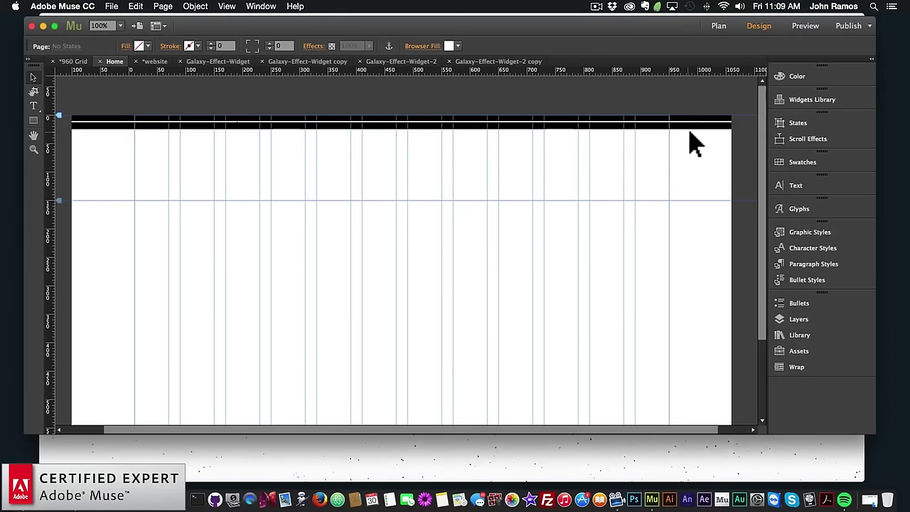
Load muse-for-you-facebook-profile-picture copy.png as the Galaxy Effect's cursor image
{"action": "left_click", "coordinate": [739, 122]}
{"action": "left_click", "coordinate": [741, 115]}
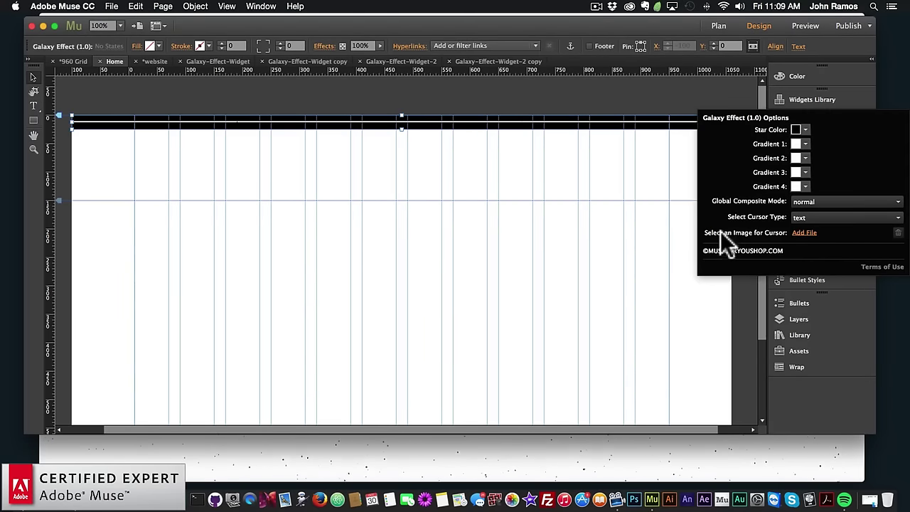
{"action": "left_click", "coordinate": [803, 233]}
{"action": "left_click", "coordinate": [322, 91]}
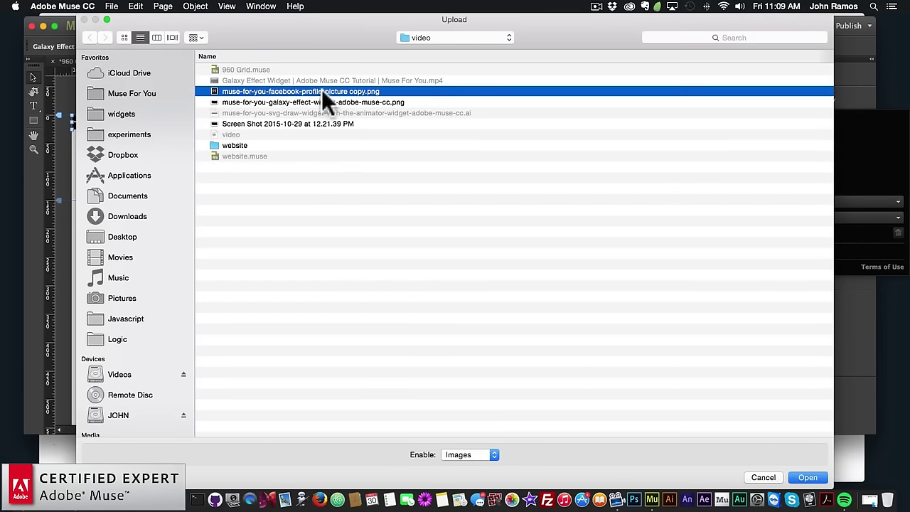
{"action": "double_click", "coordinate": [285, 91]}
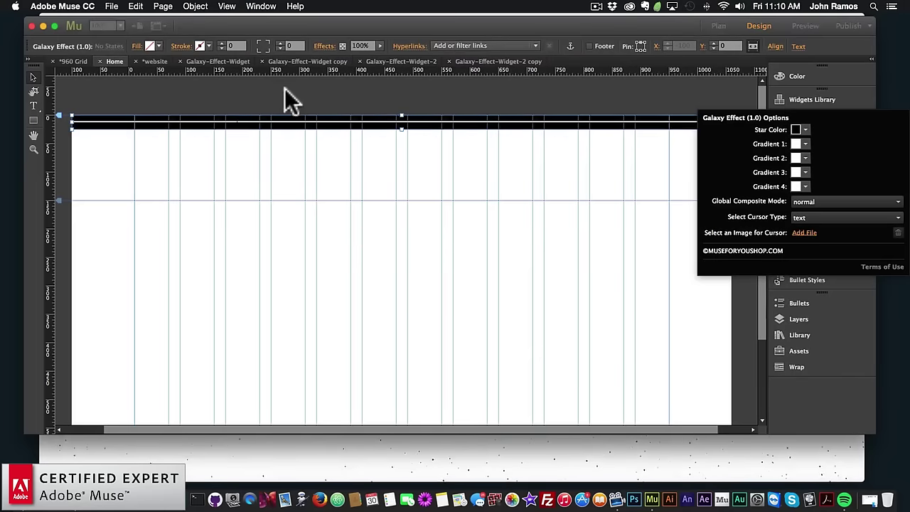
{"action": "left_click", "coordinate": [320, 176]}
Preview the page in Chrome to check the logo cursor, then return to Muse
{"action": "left_click", "coordinate": [113, 7]}
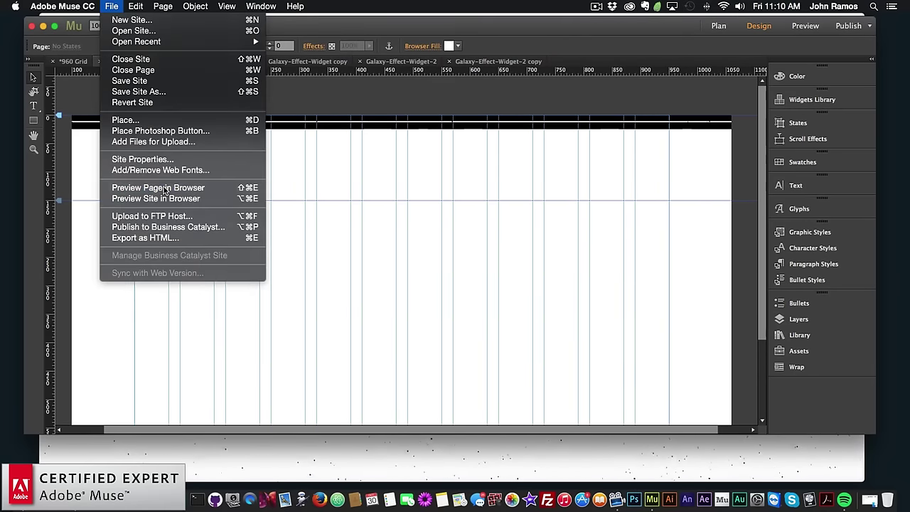
{"action": "left_click", "coordinate": [163, 188]}
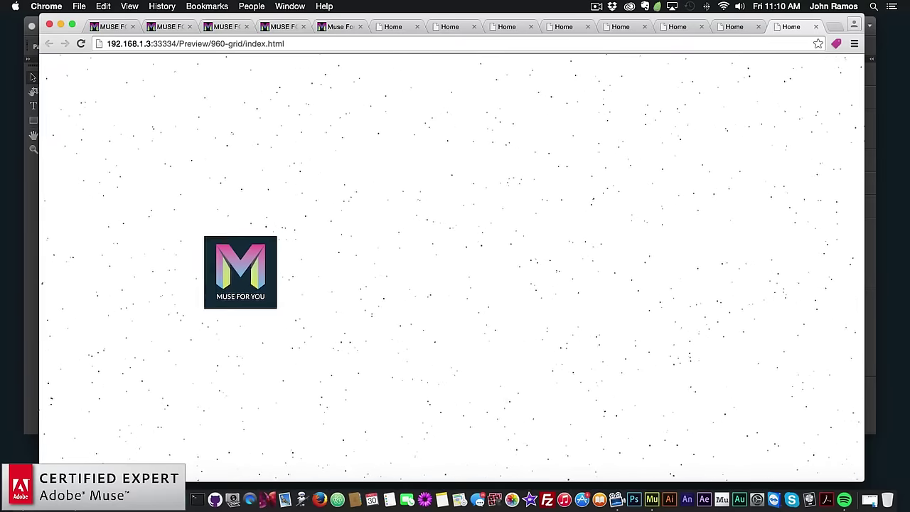
{"action": "left_click", "coordinate": [29, 189]}
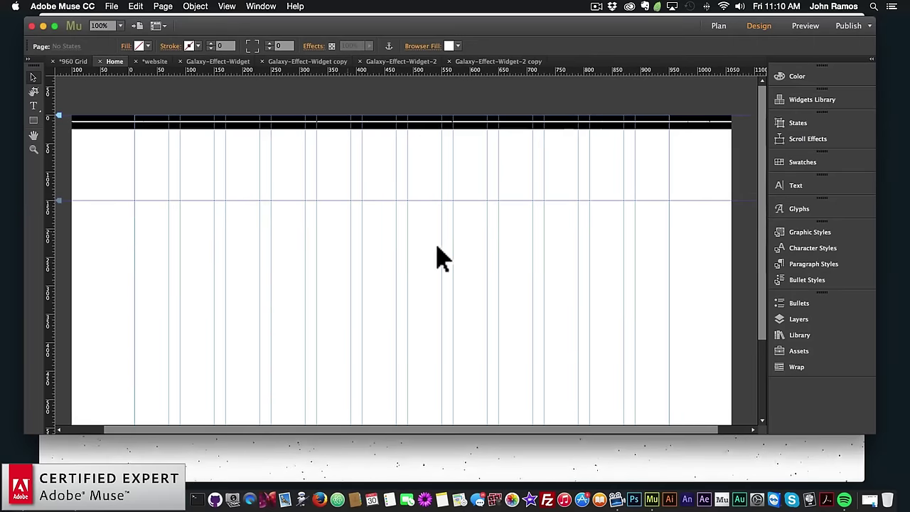
Make the Galaxy Effect's star colour white
{"action": "left_click", "coordinate": [583, 123]}
{"action": "left_click", "coordinate": [742, 118]}
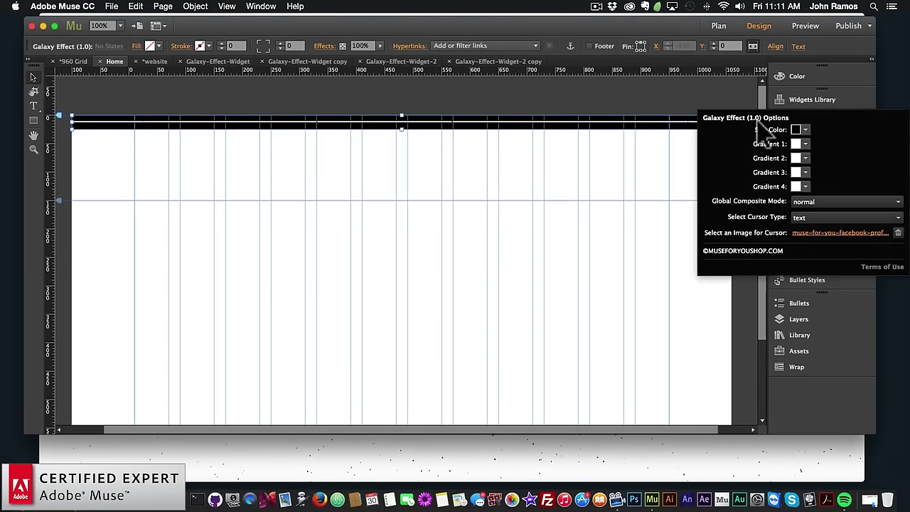
{"action": "left_click", "coordinate": [805, 130]}
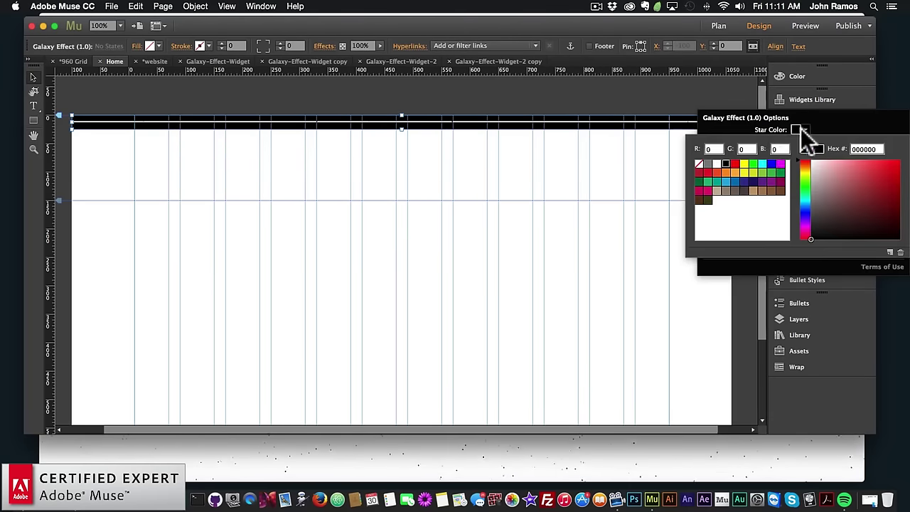
{"action": "left_click", "coordinate": [717, 163]}
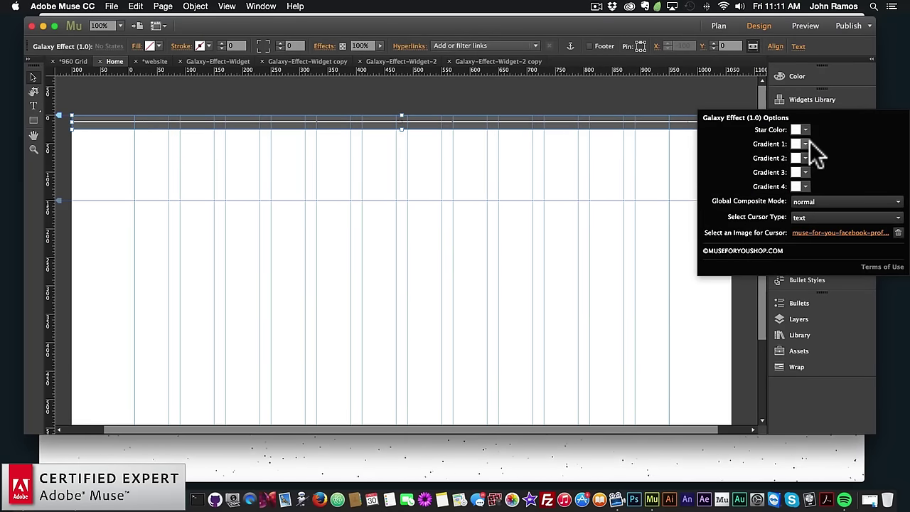
Set Gradients 1–4 to orange, black, black and orange
{"action": "left_click", "coordinate": [810, 142]}
{"action": "left_click", "coordinate": [745, 193]}
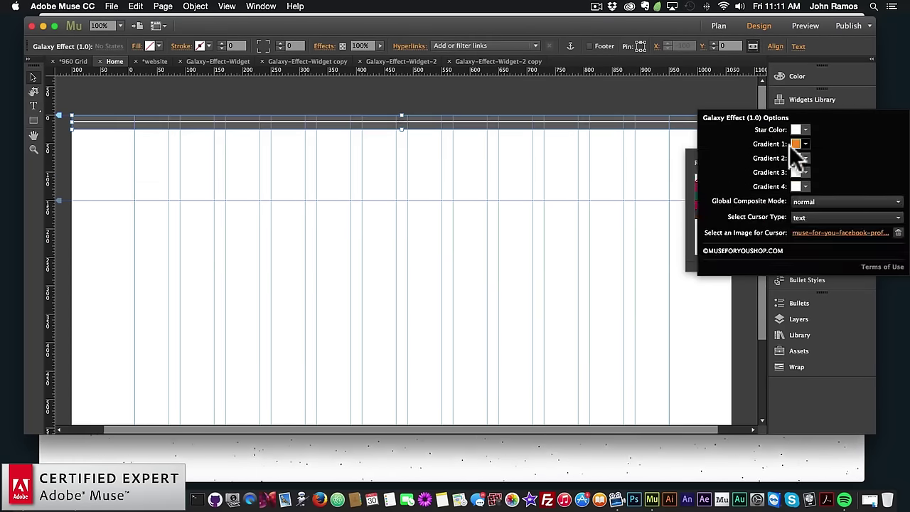
{"action": "left_click", "coordinate": [798, 158]}
{"action": "left_click", "coordinate": [729, 192]}
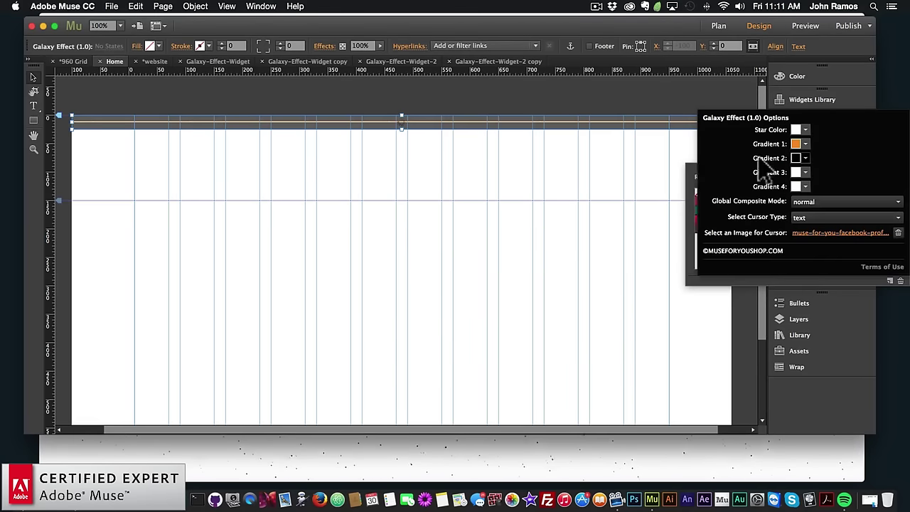
{"action": "left_click", "coordinate": [803, 172]}
{"action": "left_click", "coordinate": [724, 206]}
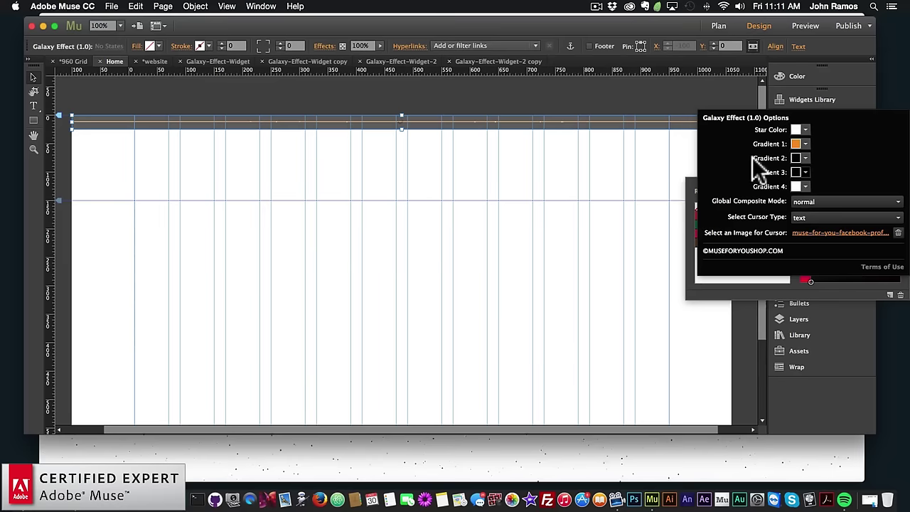
{"action": "left_click", "coordinate": [803, 186]}
{"action": "left_click", "coordinate": [725, 230]}
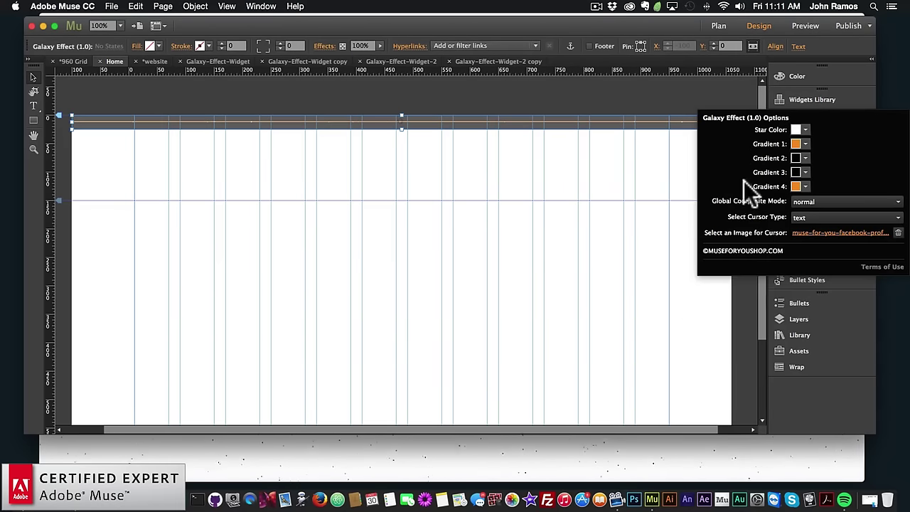
{"action": "left_click", "coordinate": [431, 187]}
Preview the page in the browser, then return to the Muse design view
{"action": "left_click", "coordinate": [111, 5]}
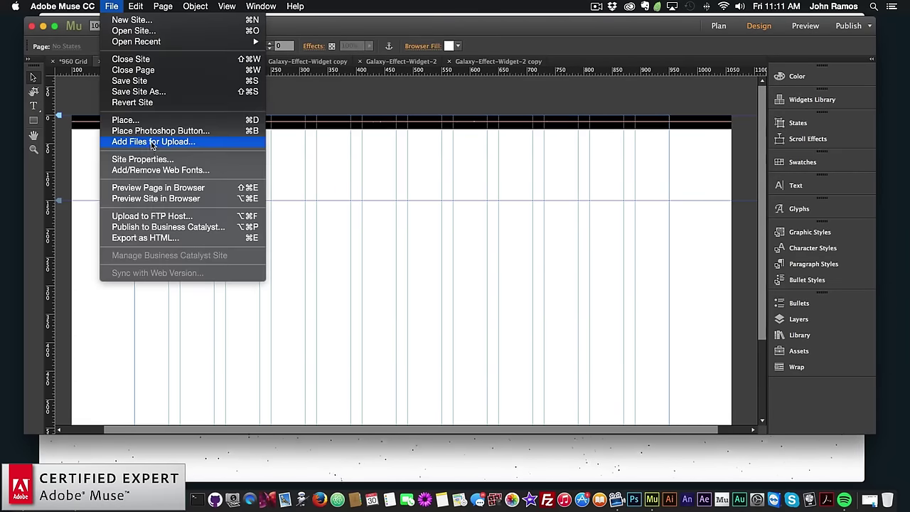
{"action": "left_click", "coordinate": [172, 190]}
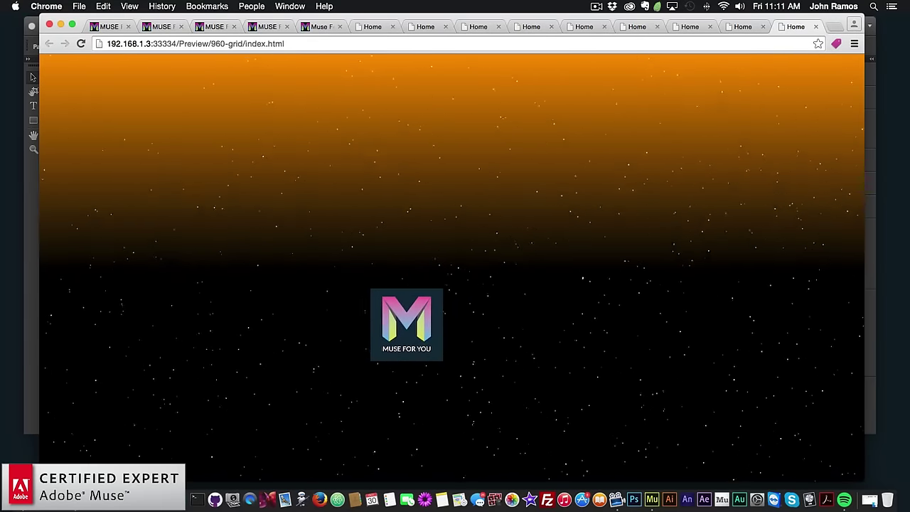
{"action": "left_click", "coordinate": [29, 194]}
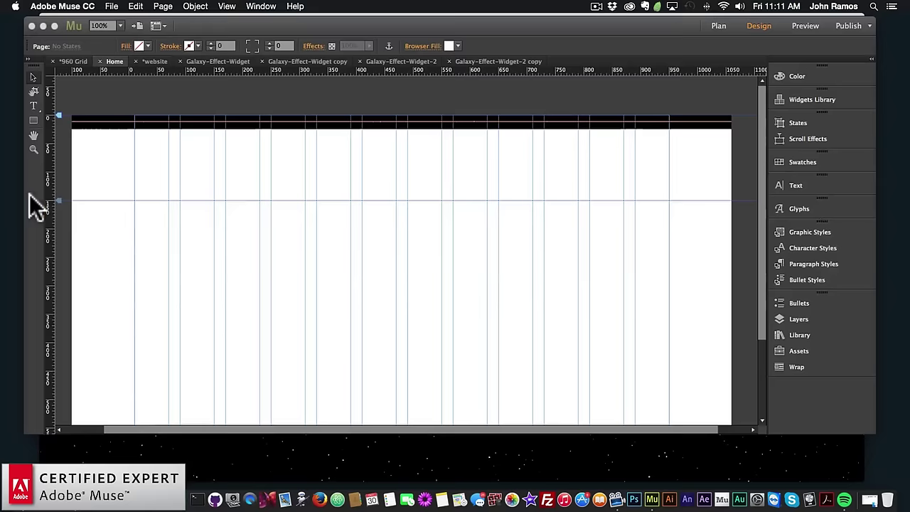
Change Gradient 3 to a lighter orange and preview the result in Chrome
{"action": "left_click", "coordinate": [730, 121]}
{"action": "left_click", "coordinate": [742, 113]}
{"action": "left_click", "coordinate": [799, 172]}
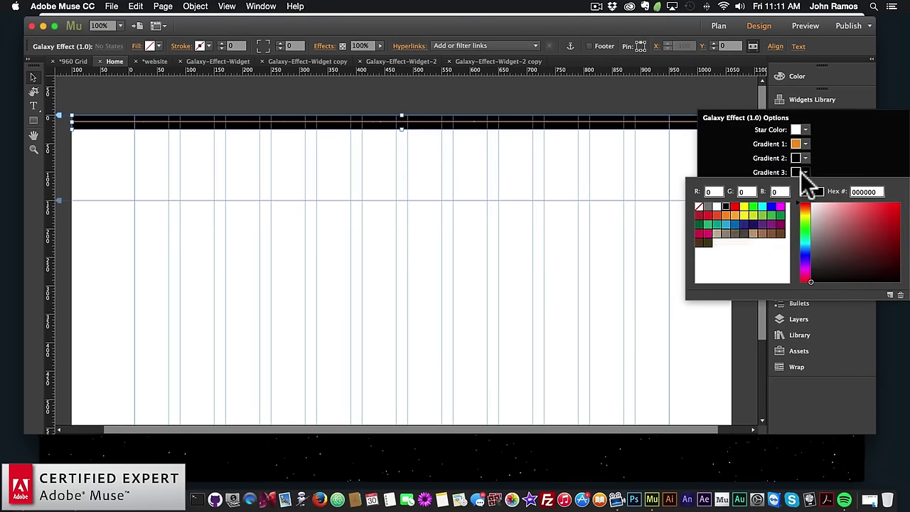
{"action": "left_click", "coordinate": [735, 214]}
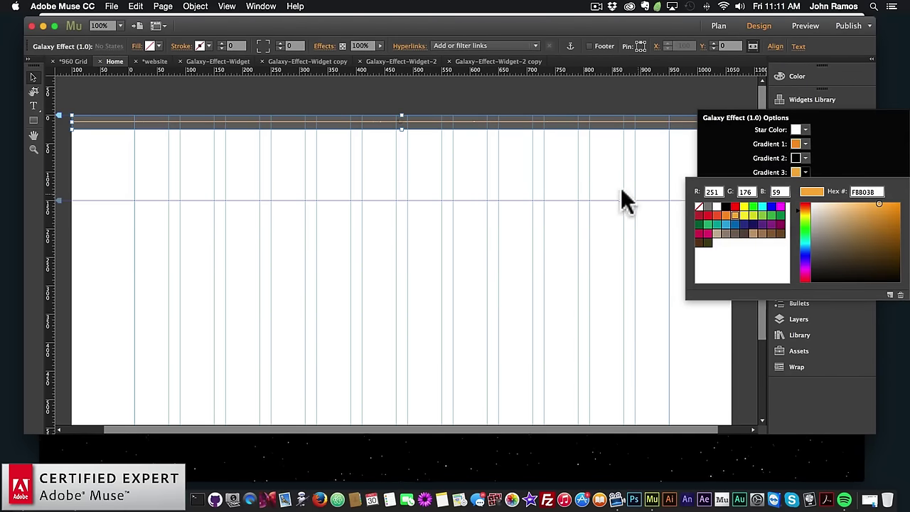
{"action": "left_click", "coordinate": [637, 196]}
{"action": "left_click", "coordinate": [637, 196]}
{"action": "left_click", "coordinate": [111, 7]}
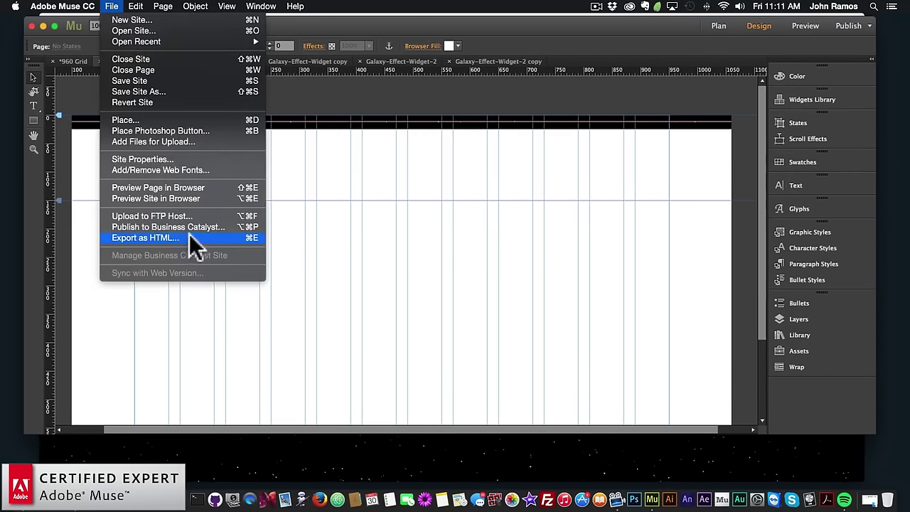
{"action": "left_click", "coordinate": [165, 188]}
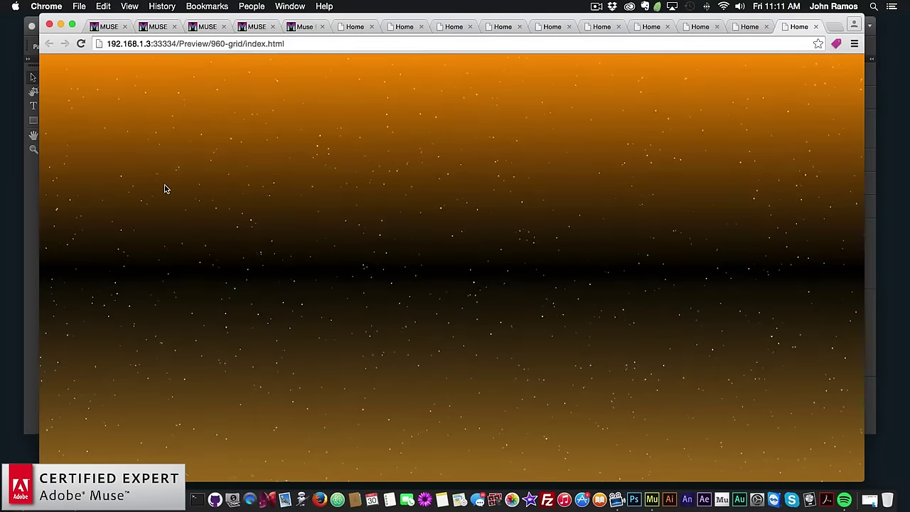
{"action": "left_click", "coordinate": [24, 179]}
Set Gradient 1 to black and Gradient 2 to orange
{"action": "left_click", "coordinate": [729, 122]}
{"action": "left_click", "coordinate": [736, 116]}
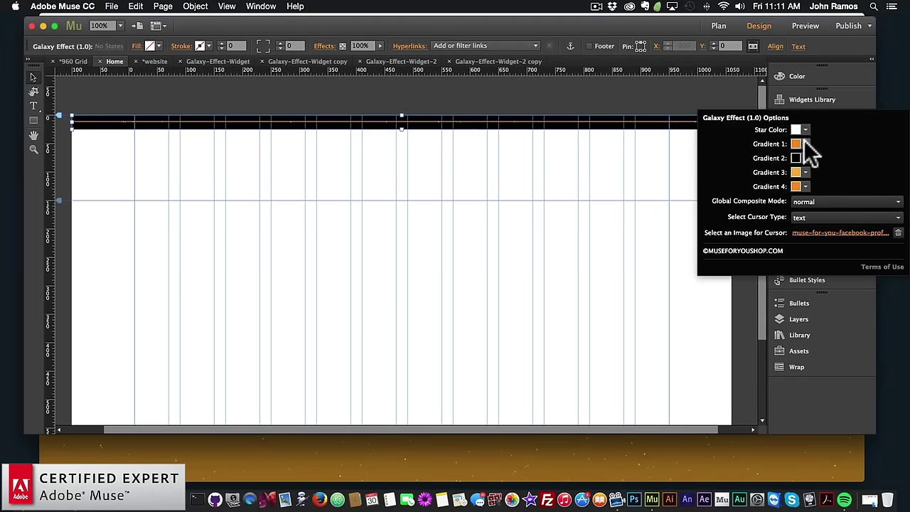
{"action": "left_click", "coordinate": [804, 143]}
{"action": "left_click", "coordinate": [725, 169]}
{"action": "left_click", "coordinate": [805, 158]}
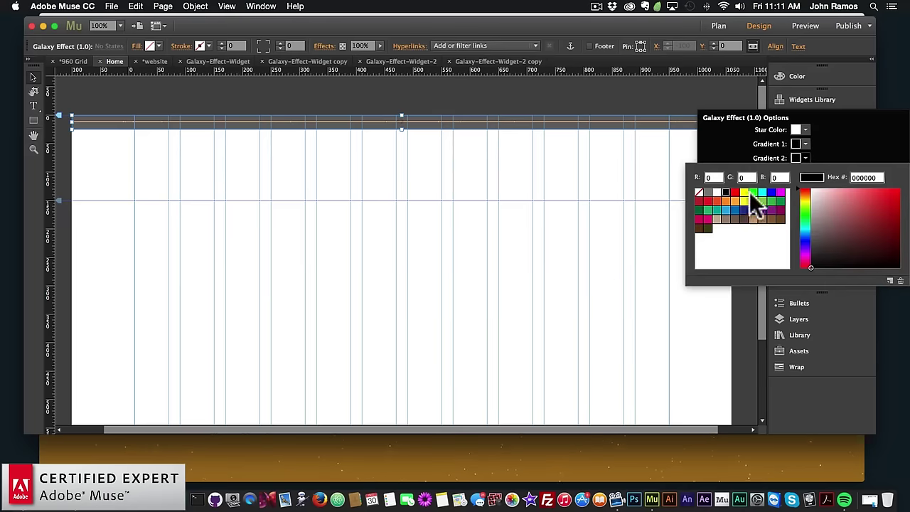
{"action": "left_click", "coordinate": [727, 201]}
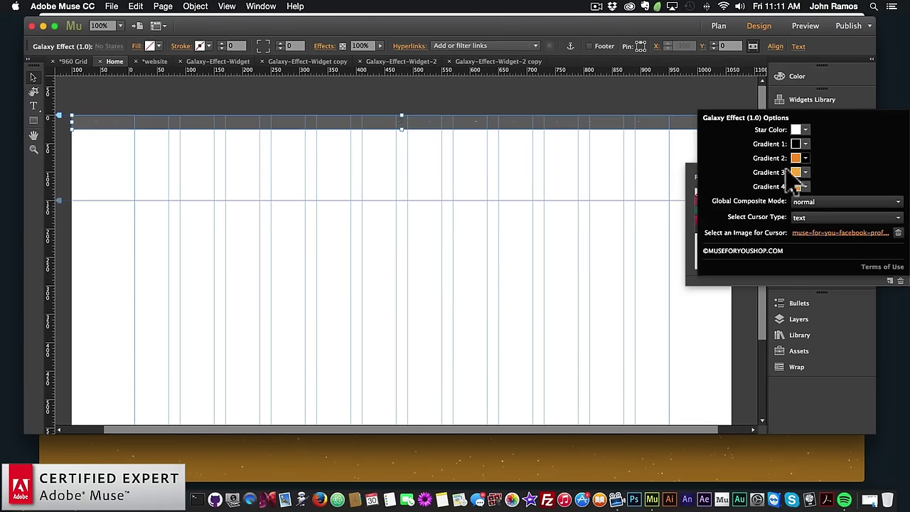
Make Gradients 3 and 4 black and preview the orange band in the browser
{"action": "left_click", "coordinate": [805, 172]}
{"action": "left_click", "coordinate": [807, 178]}
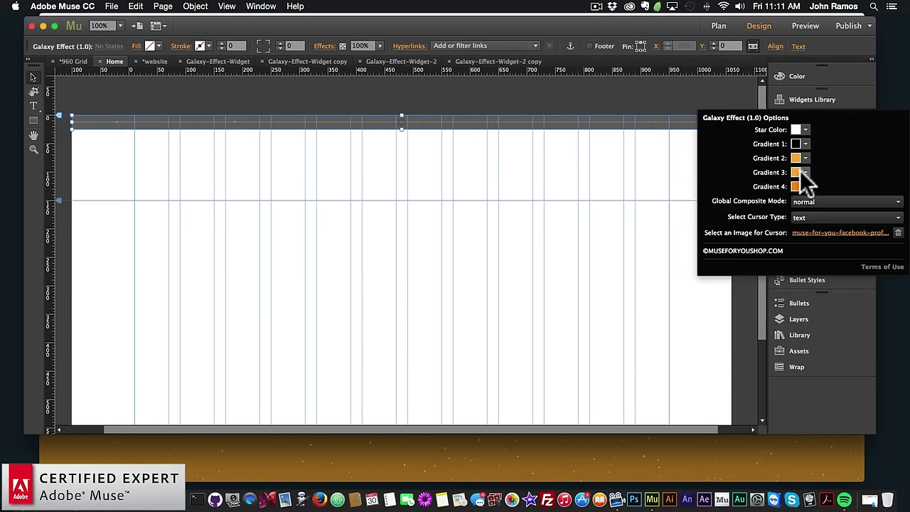
{"action": "left_click", "coordinate": [806, 176]}
{"action": "left_click", "coordinate": [725, 207]}
{"action": "left_click", "coordinate": [806, 186]}
{"action": "left_click", "coordinate": [731, 227]}
{"action": "left_click", "coordinate": [335, 172]}
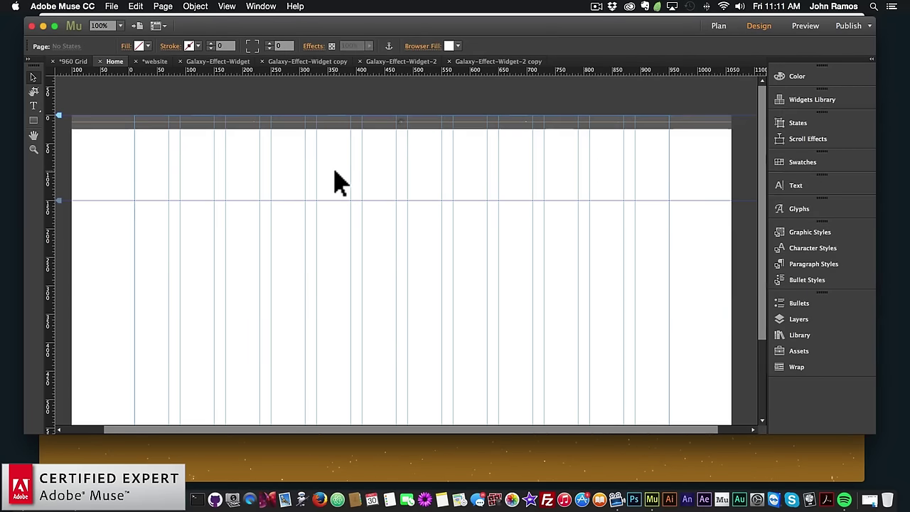
{"action": "left_click", "coordinate": [112, 6]}
{"action": "left_click", "coordinate": [150, 190]}
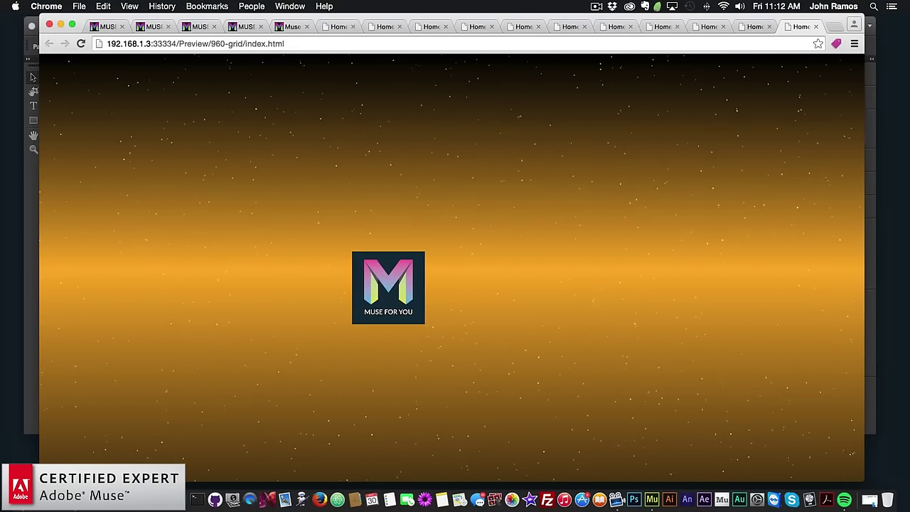
Load museforyoushop.com in a new Chrome tab
{"action": "left_click", "coordinate": [834, 26]}
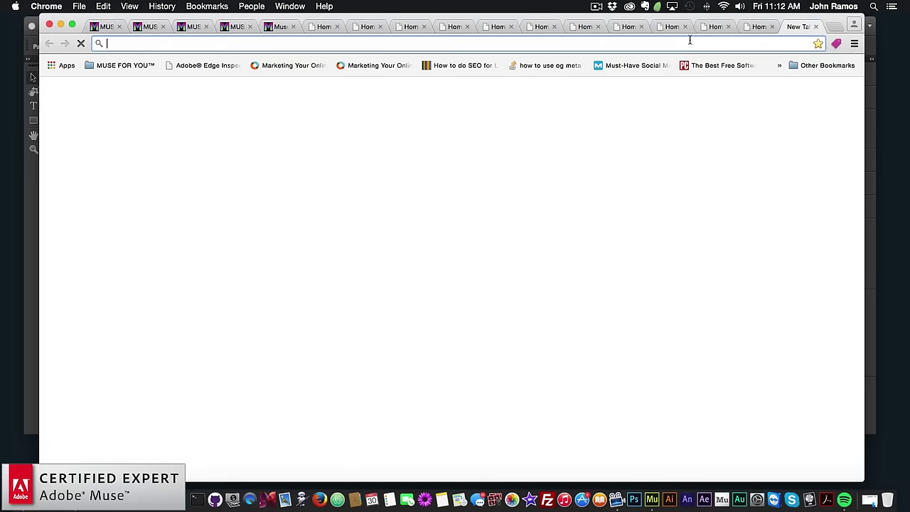
{"action": "type", "text": "mu"}
{"action": "key", "text": "BackSpace"}
{"action": "key", "text": "BackSpace"}
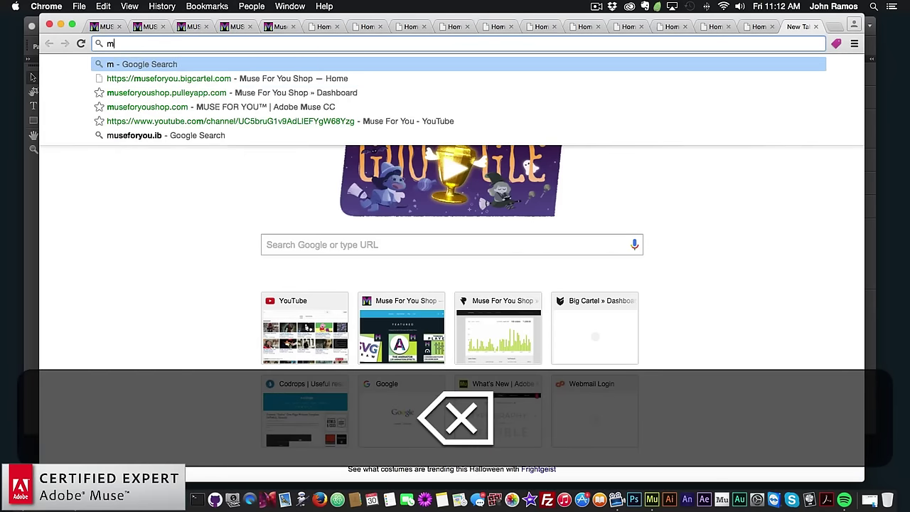
{"action": "type", "text": "useforyoushop.c"}
{"action": "key", "text": "Return"}
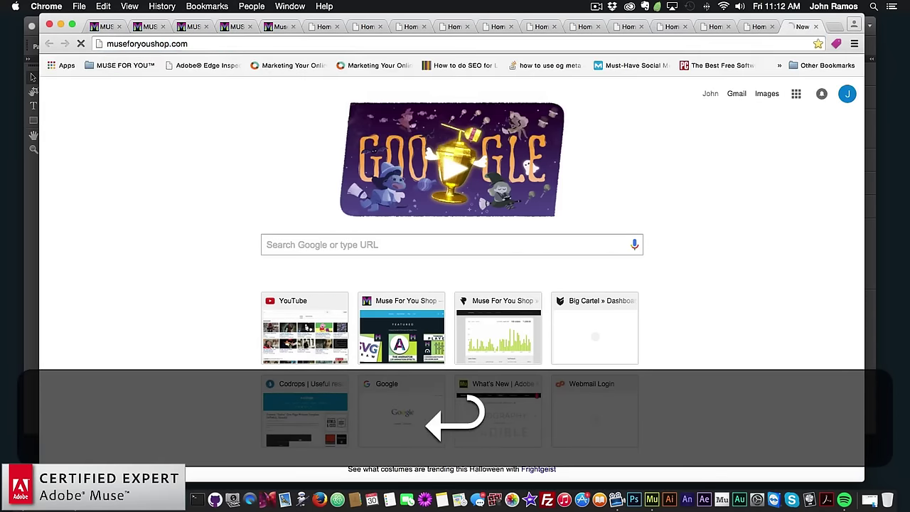
Go to the shop and open the Galaxy Effect Widget product page
{"action": "left_click", "coordinate": [94, 137]}
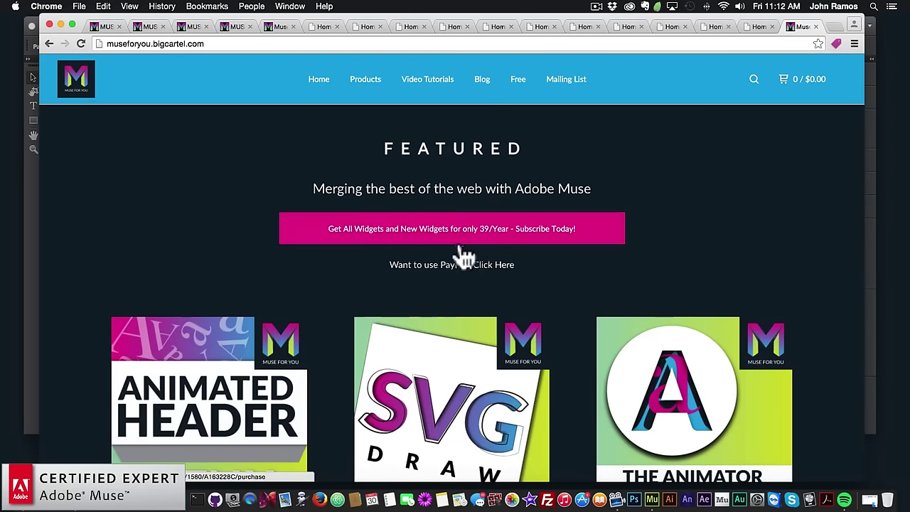
{"action": "scroll", "coordinate": [464, 273], "scroll_direction": "down", "scroll_amount": 1}
{"action": "scroll", "coordinate": [466, 285], "scroll_direction": "down", "scroll_amount": 3}
{"action": "scroll", "coordinate": [524, 299], "scroll_direction": "up", "scroll_amount": 2}
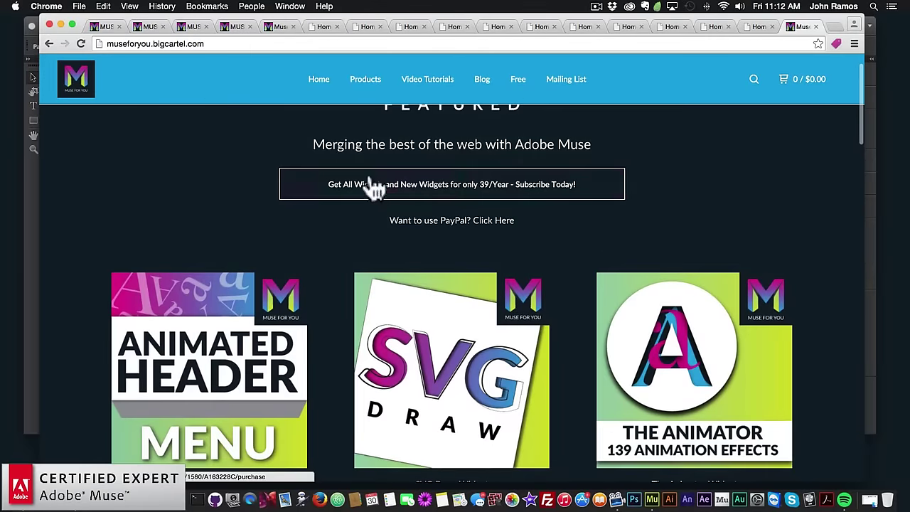
{"action": "scroll", "coordinate": [349, 232], "scroll_direction": "down", "scroll_amount": 5}
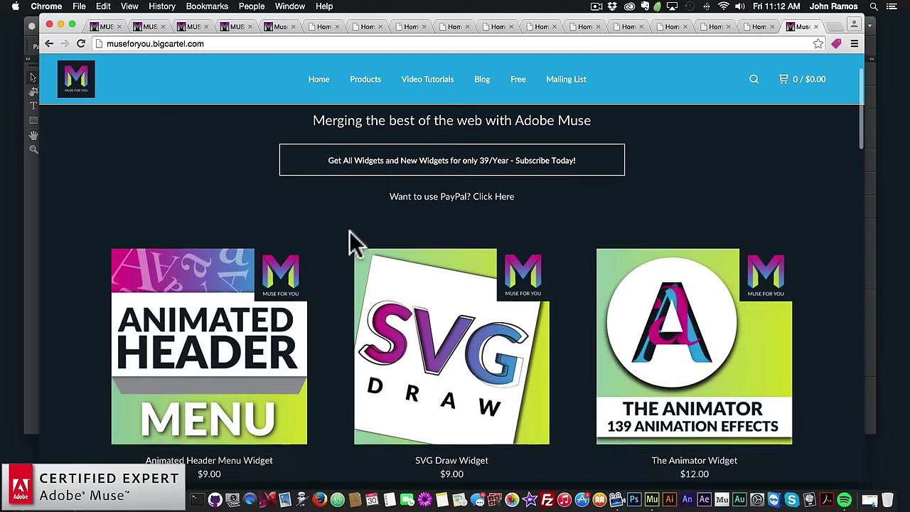
{"action": "scroll", "coordinate": [348, 231], "scroll_direction": "down", "scroll_amount": 3}
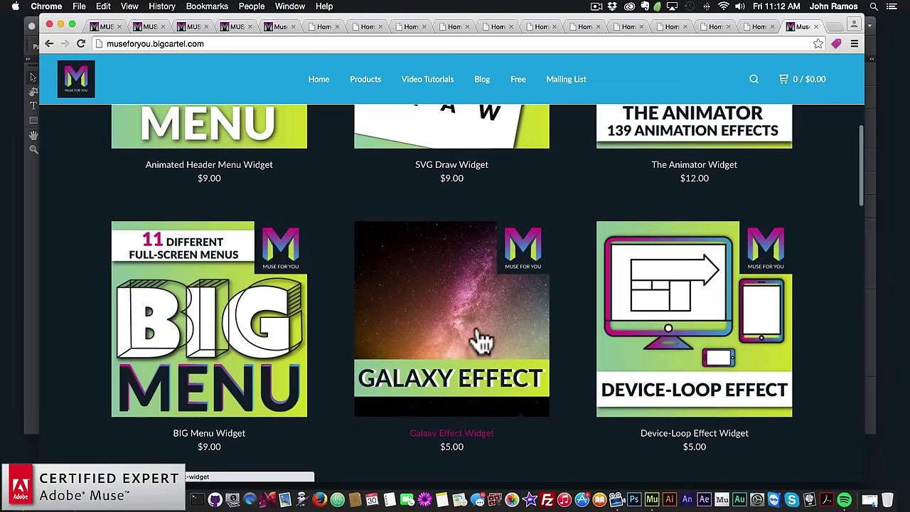
{"action": "left_click", "coordinate": [455, 316]}
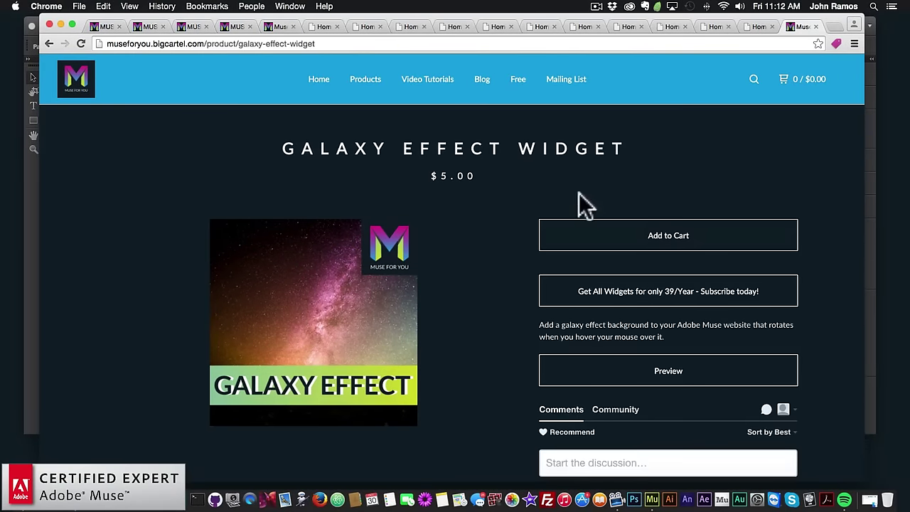